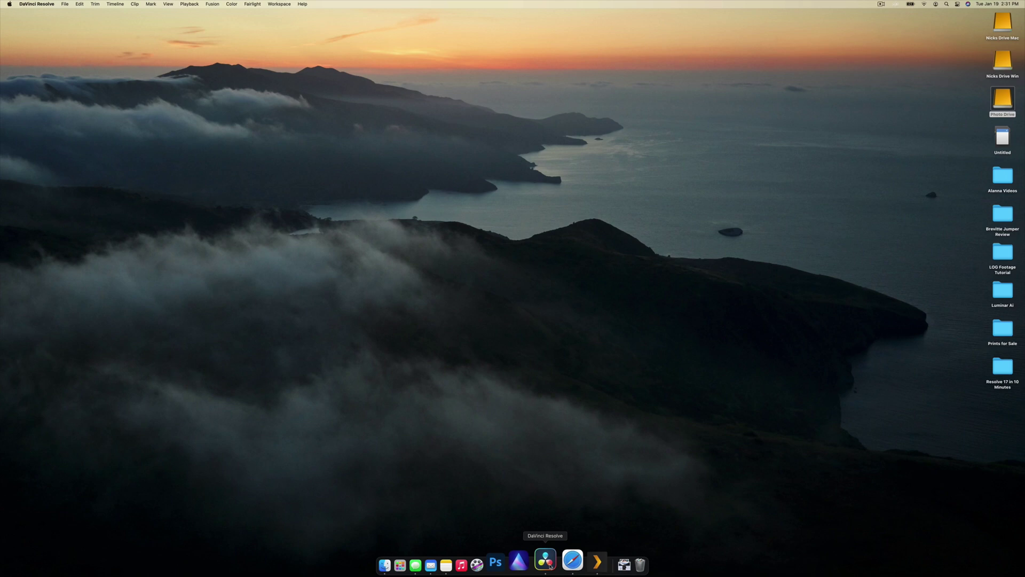
Park the playhead at 01:00:56:17 on the Color page, hiding the gallery and node graph.
click(550, 564)
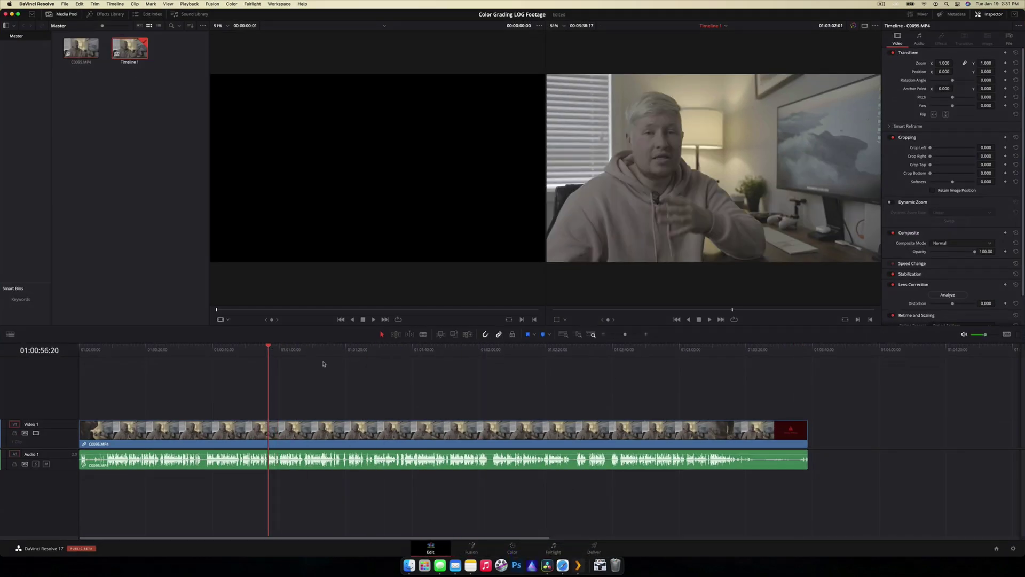
click(401, 350)
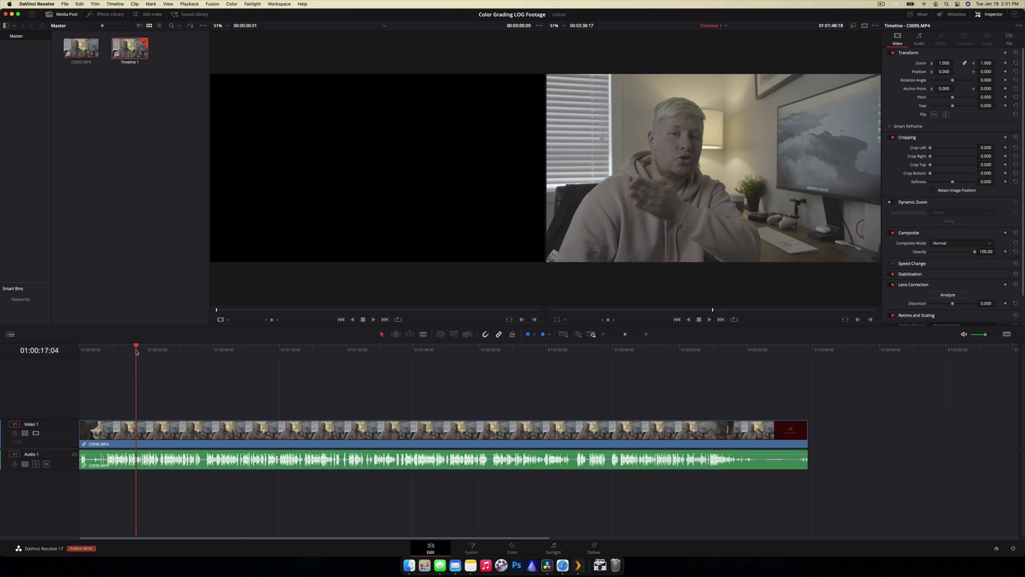
click(269, 352)
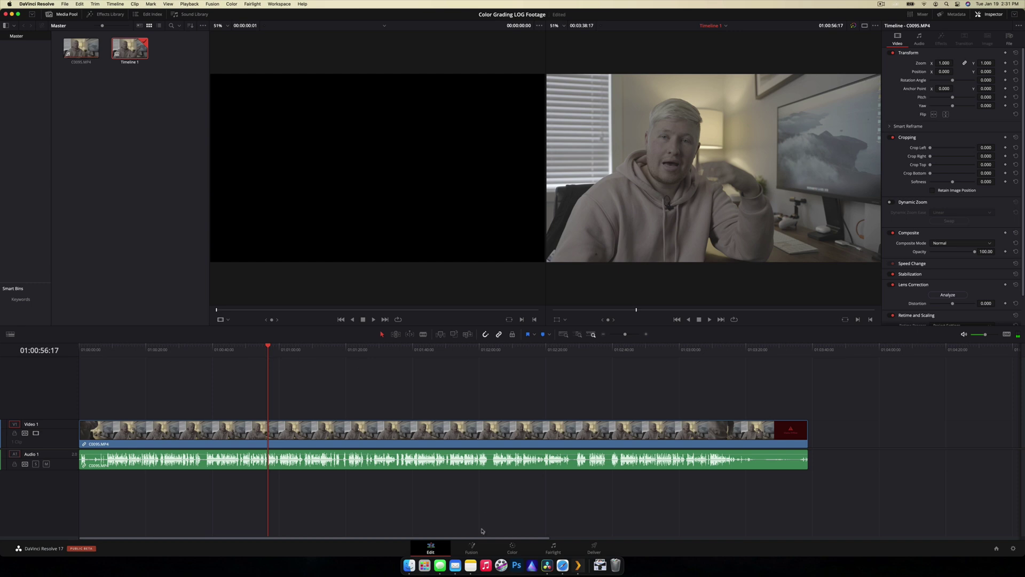
click(514, 548)
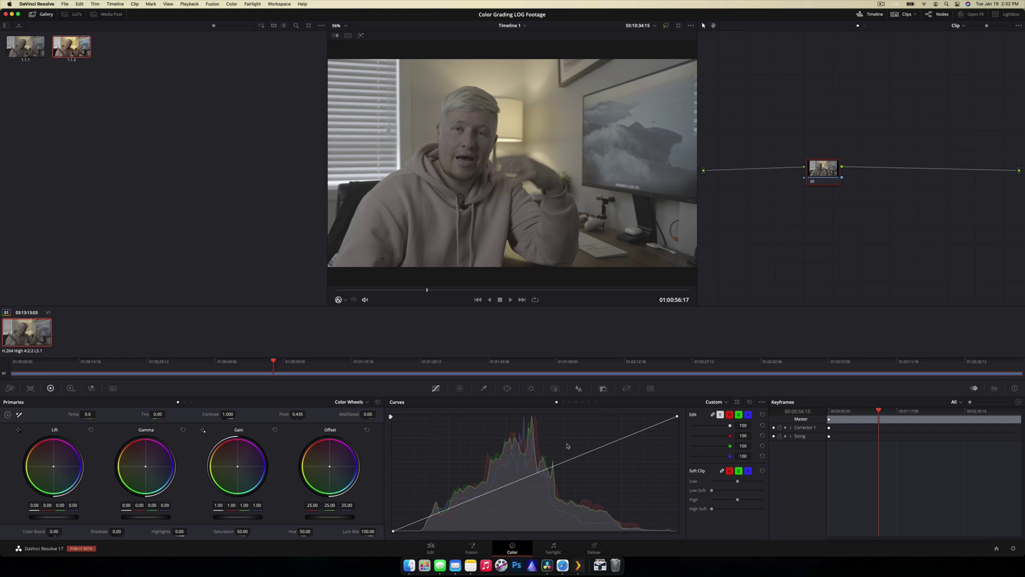
click(47, 15)
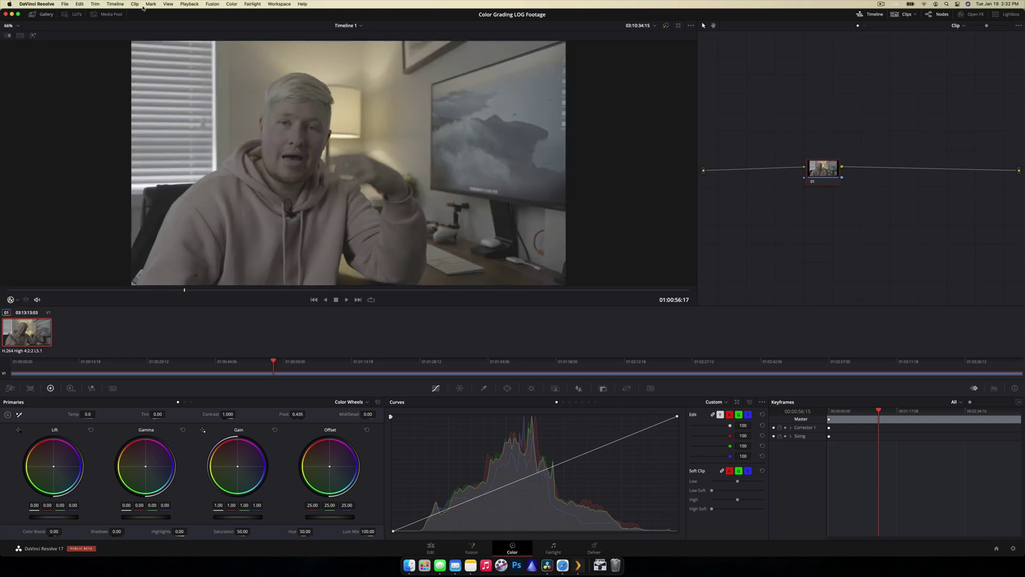
click(940, 15)
Restore the node graph, shift node 01 left, and show the Sony LUT folder.
click(938, 15)
drag(828, 180, 771, 168)
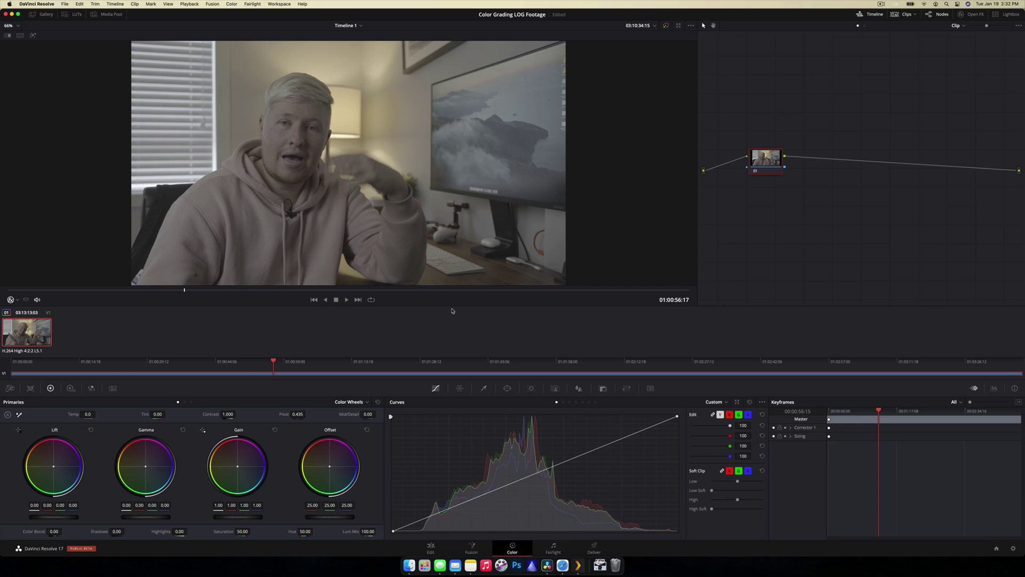
click(73, 14)
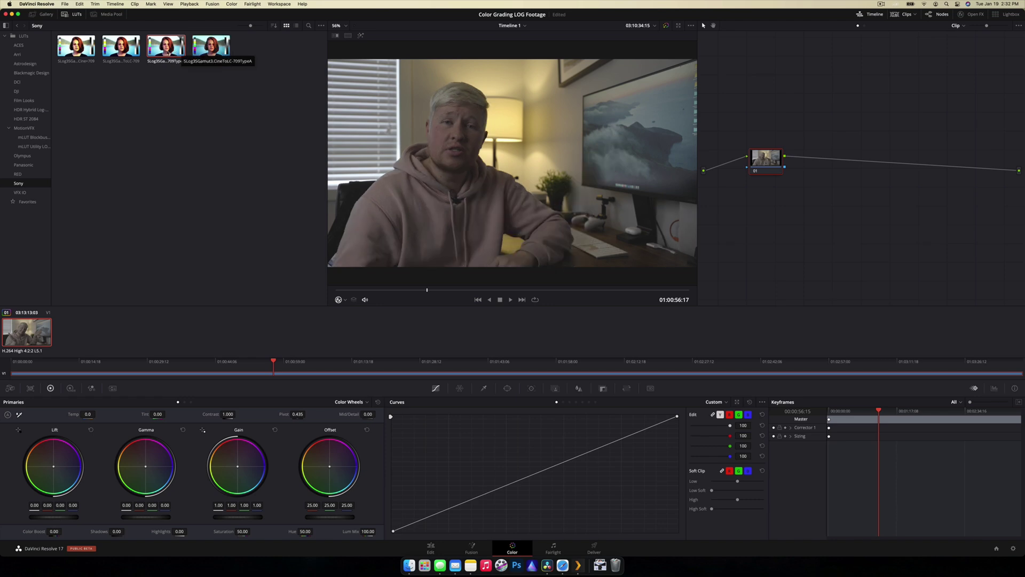
Apply the SLog3SGamut3.CineToLC-709TypeA LUT to node 01 and compare it against the bypassed log image.
mouse_move(166, 47)
mouse_down()
mouse_move(789, 181)
mouse_move(772, 173)
mouse_up()
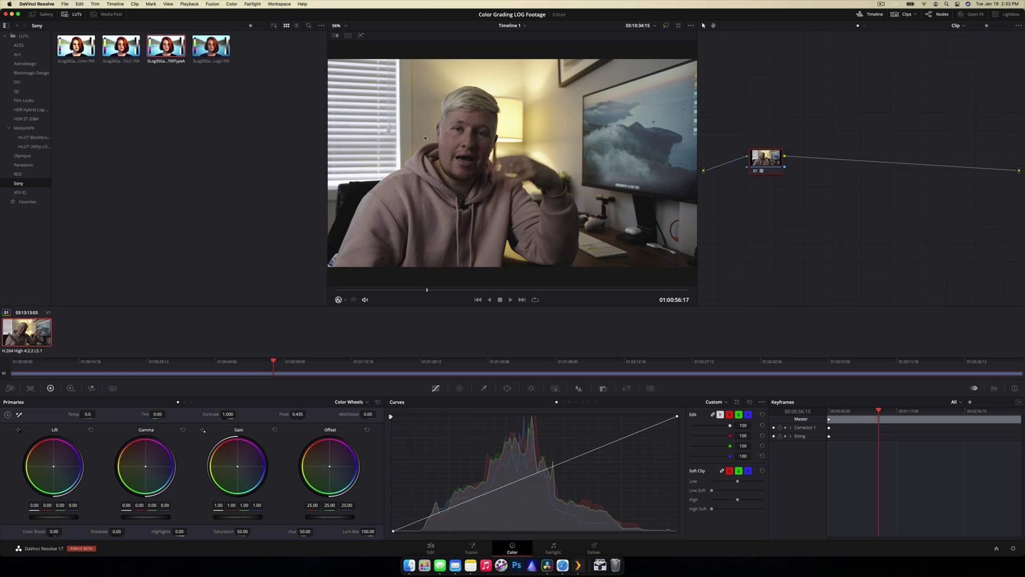
drag(775, 160, 774, 155)
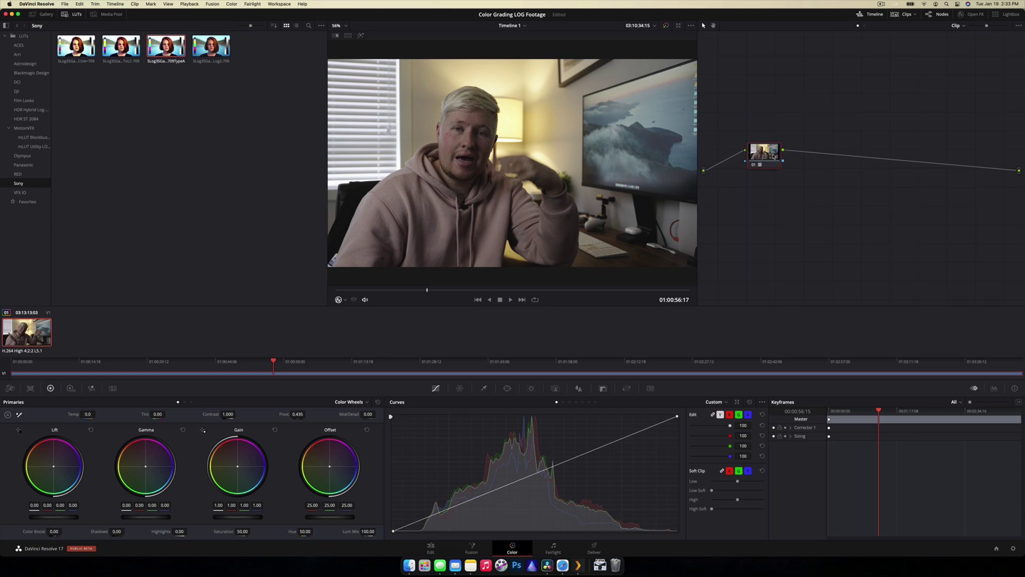
key(ctrl+d)
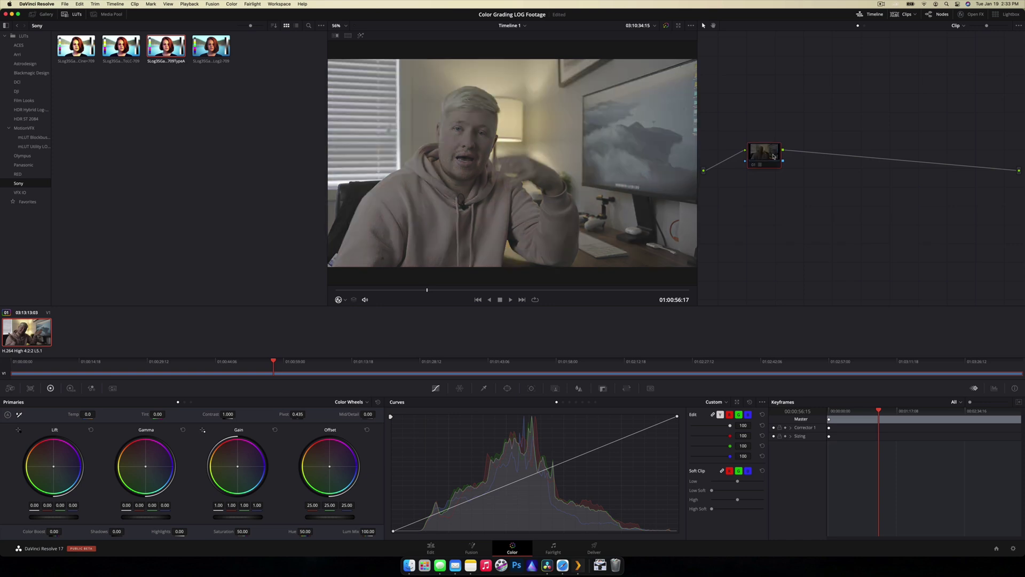
key(ctrl+d)
key(ctrl+d)
key(ctrl+d)
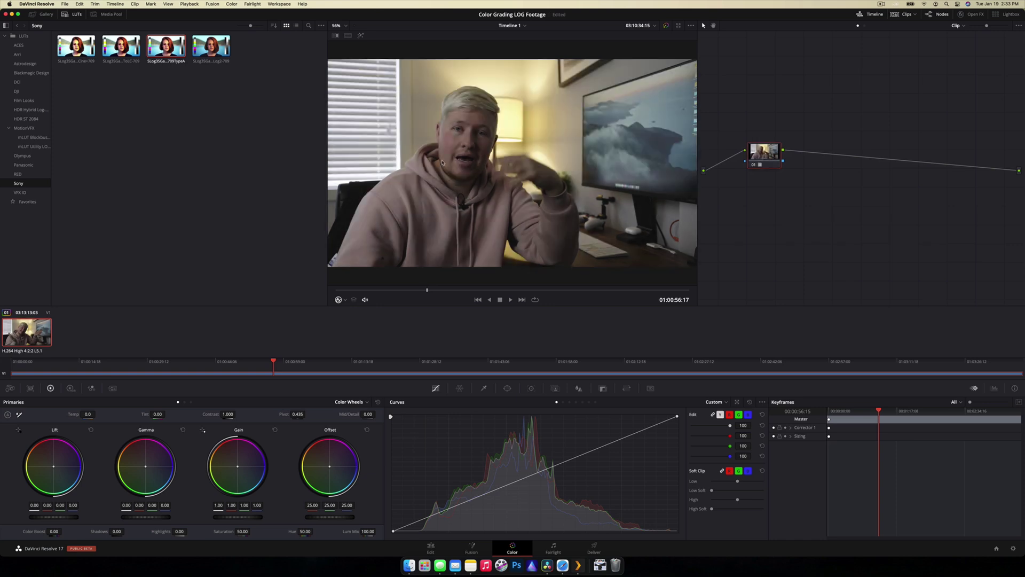
key(ctrl+d)
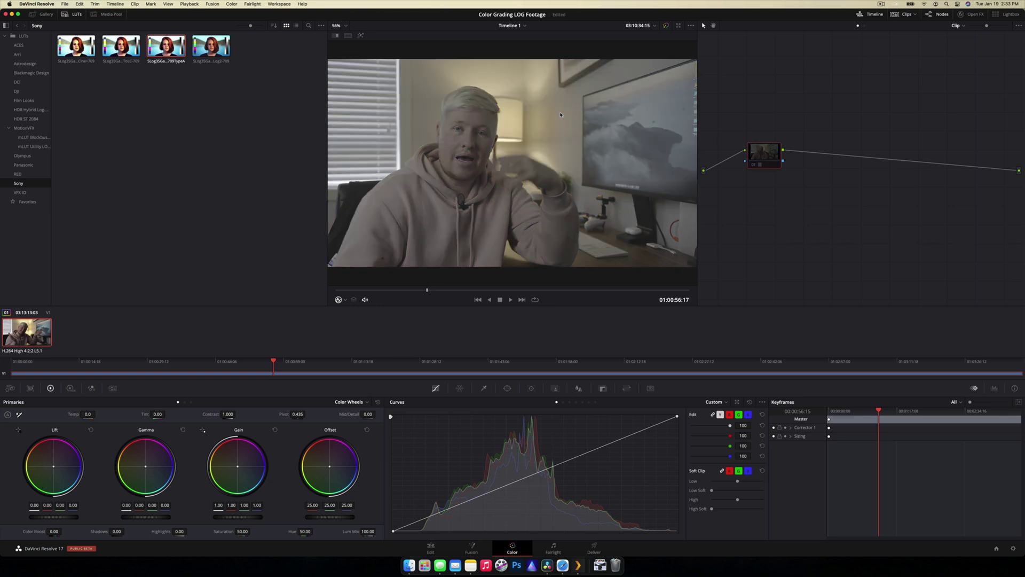
key(ctrl+d)
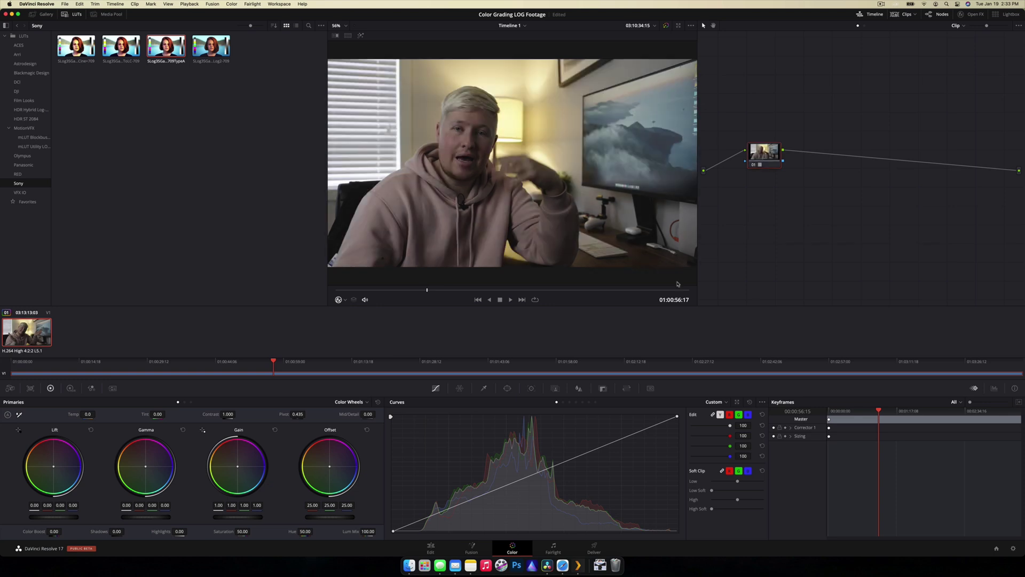
Show the Histogram scope.
click(995, 388)
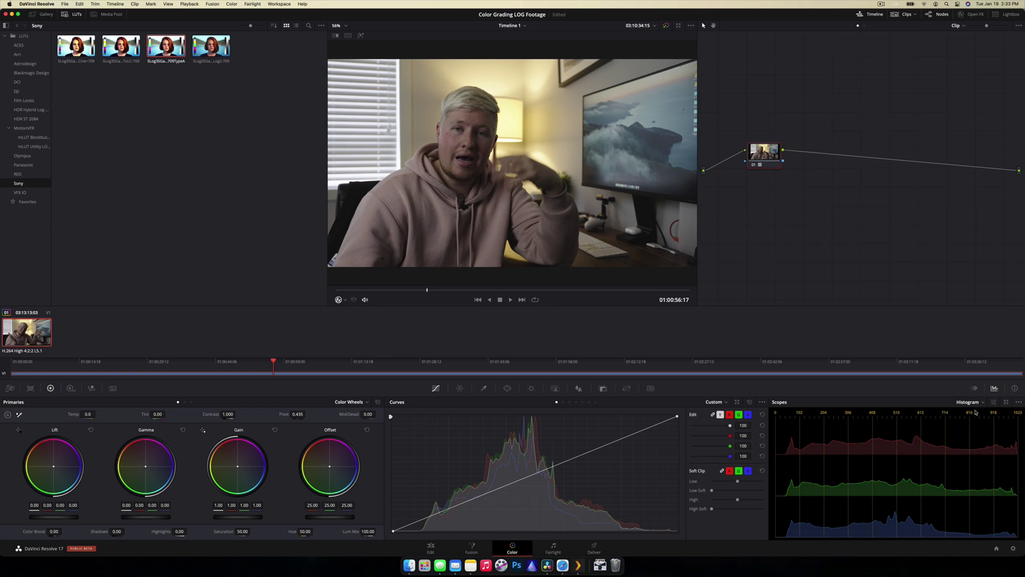
click(978, 403)
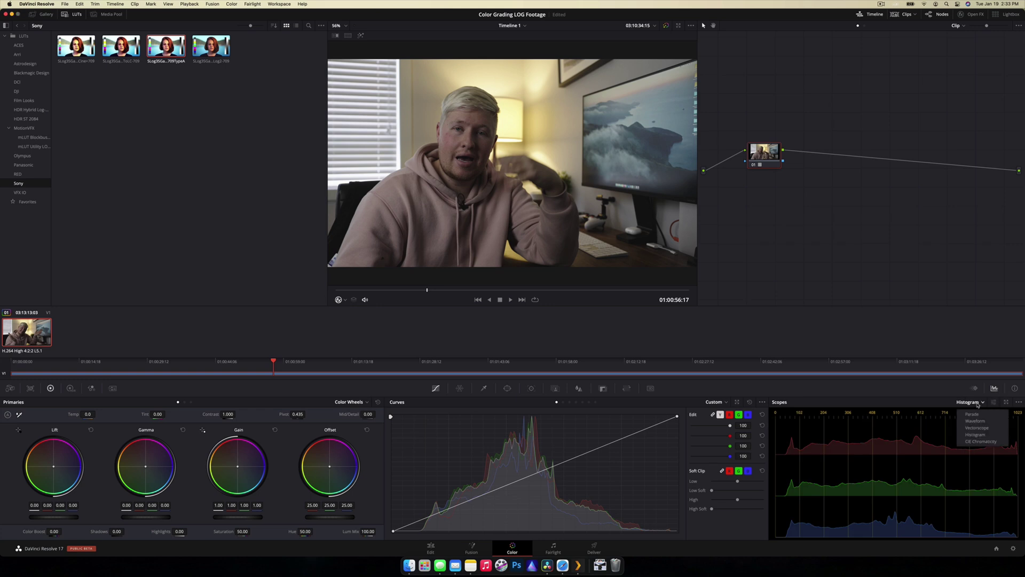
click(977, 436)
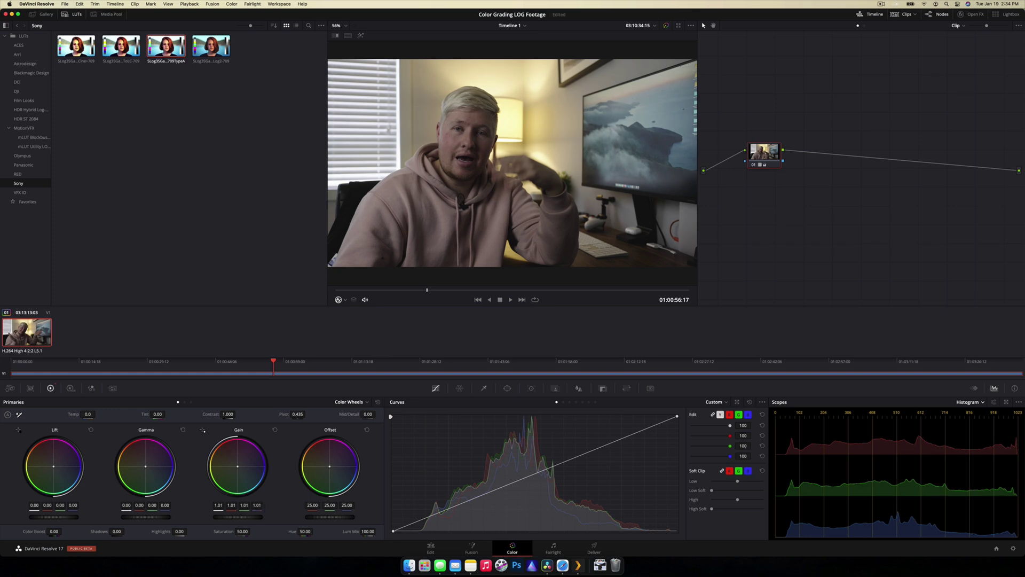
Raise gain to 1.02 and gamma to 0.03, and lower lift to -0.02.
drag(238, 517, 243, 516)
drag(145, 517, 154, 517)
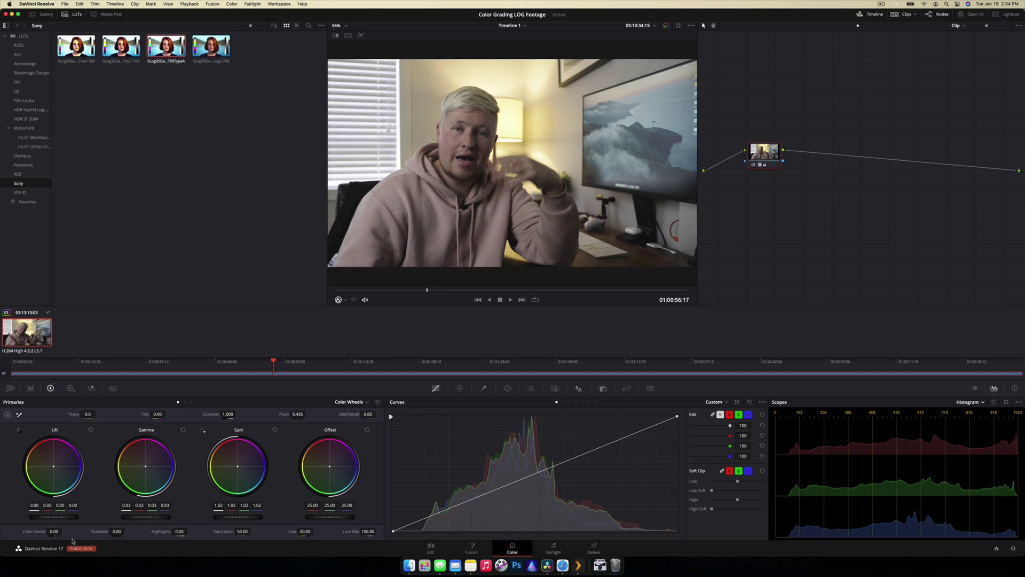
drag(59, 517, 53, 517)
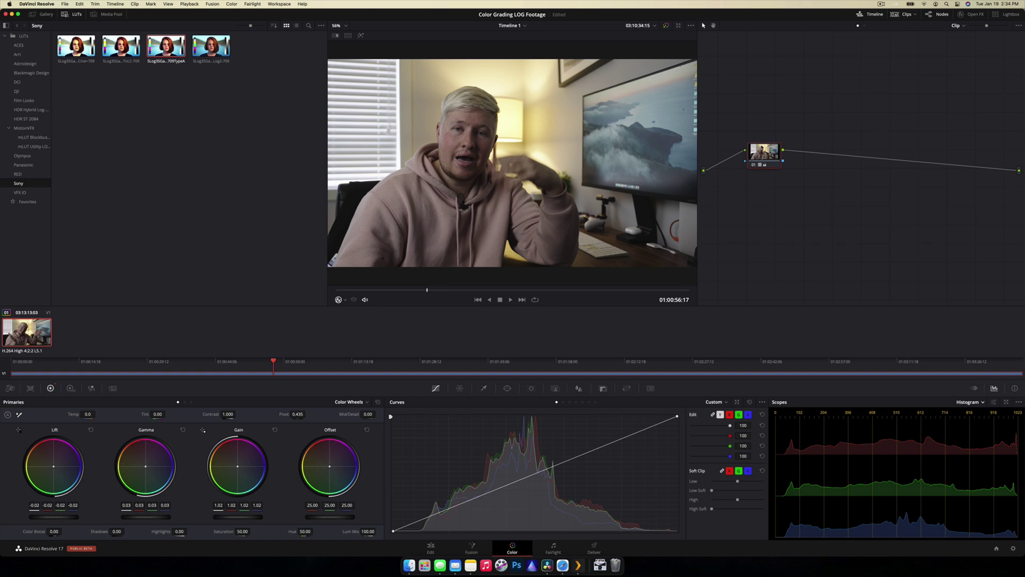
Reset node 01's grade to the flat log look and label the node LOG.
key(ctrl+Home)
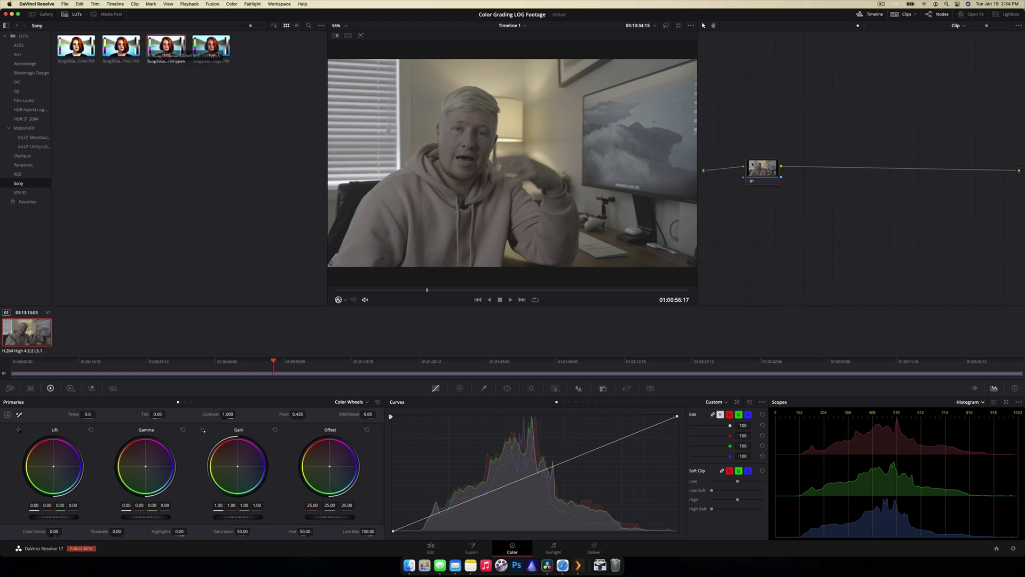
drag(763, 175, 754, 168)
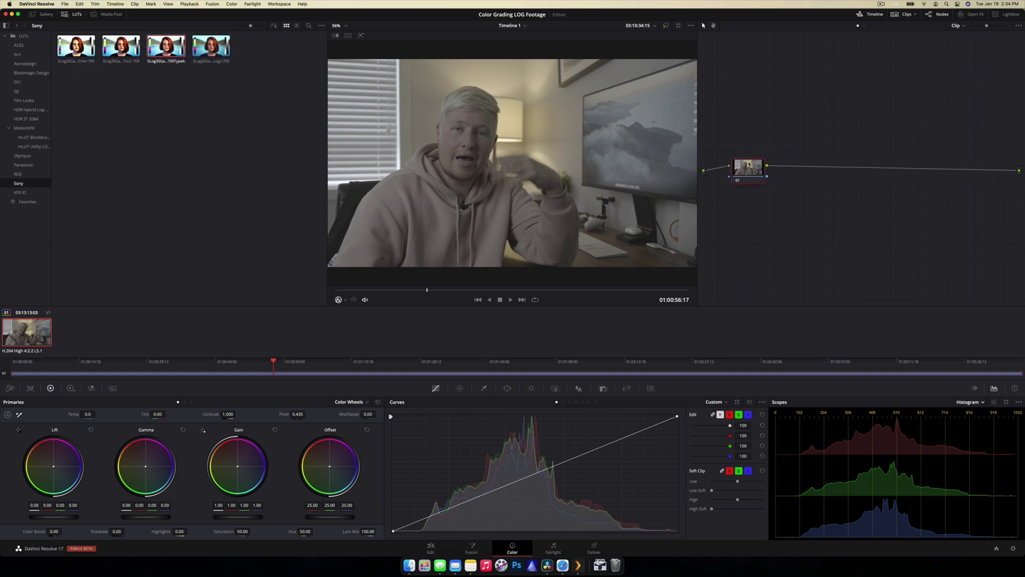
right_click(753, 168)
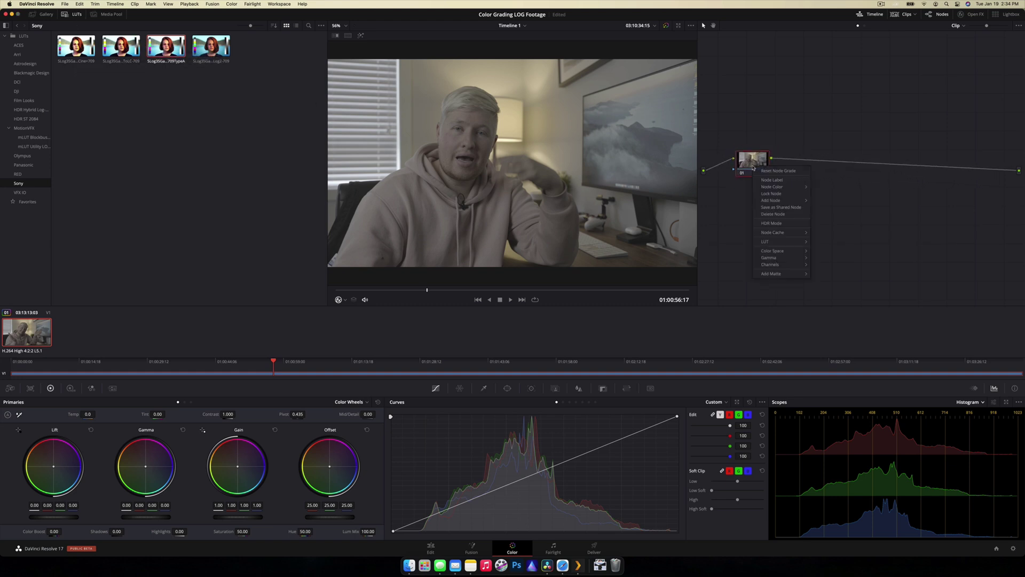
click(801, 181)
text(LOG)
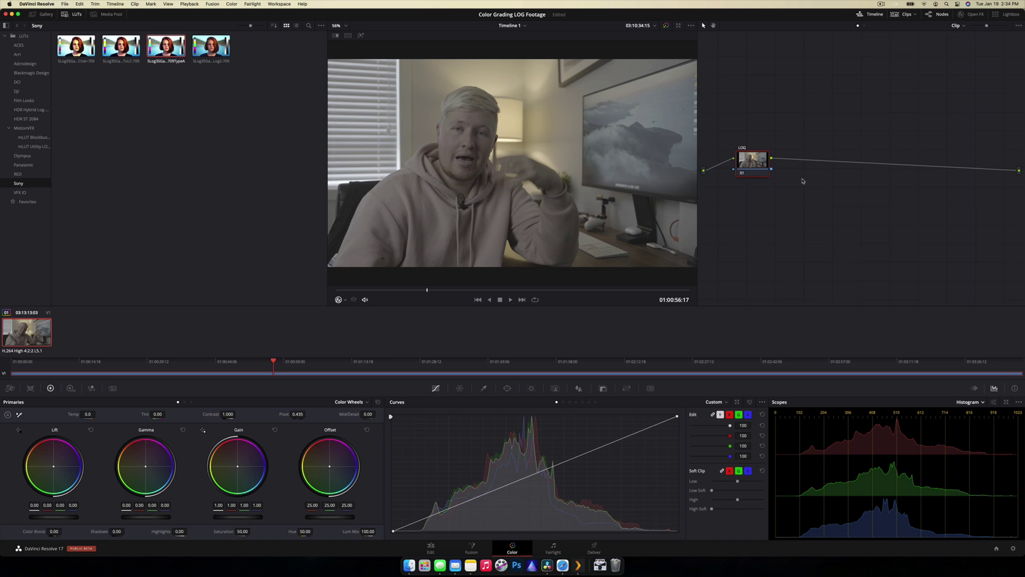
drag(749, 166, 739, 155)
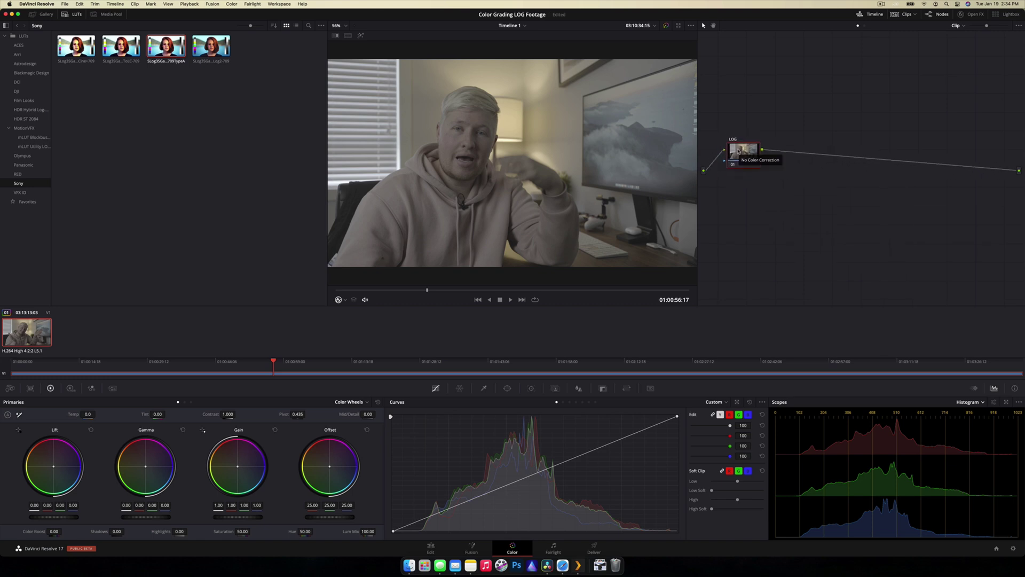
Add a serial node after LOG and label it COLOR SPACE.
click(234, 5)
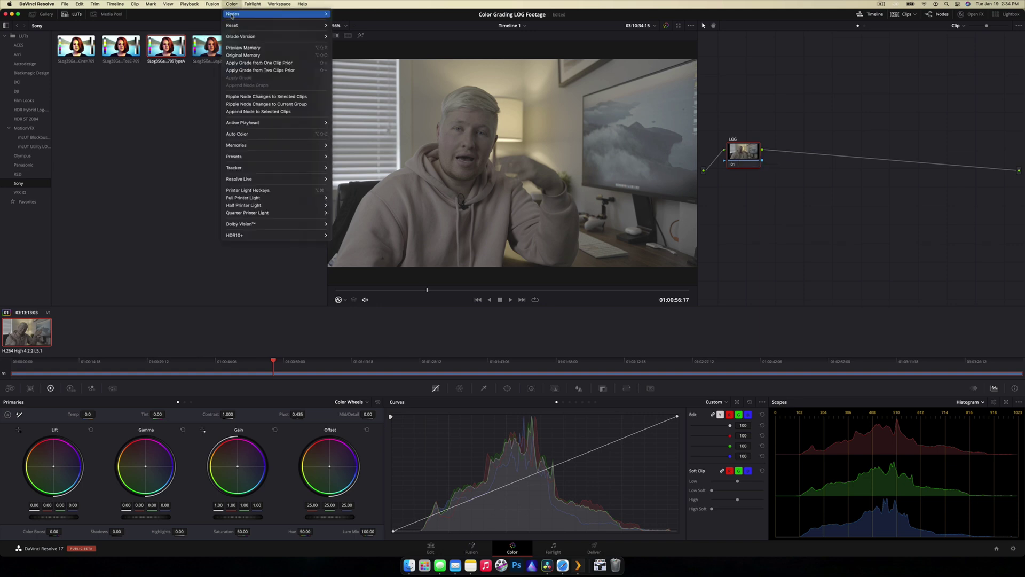
mouse_move(234, 14)
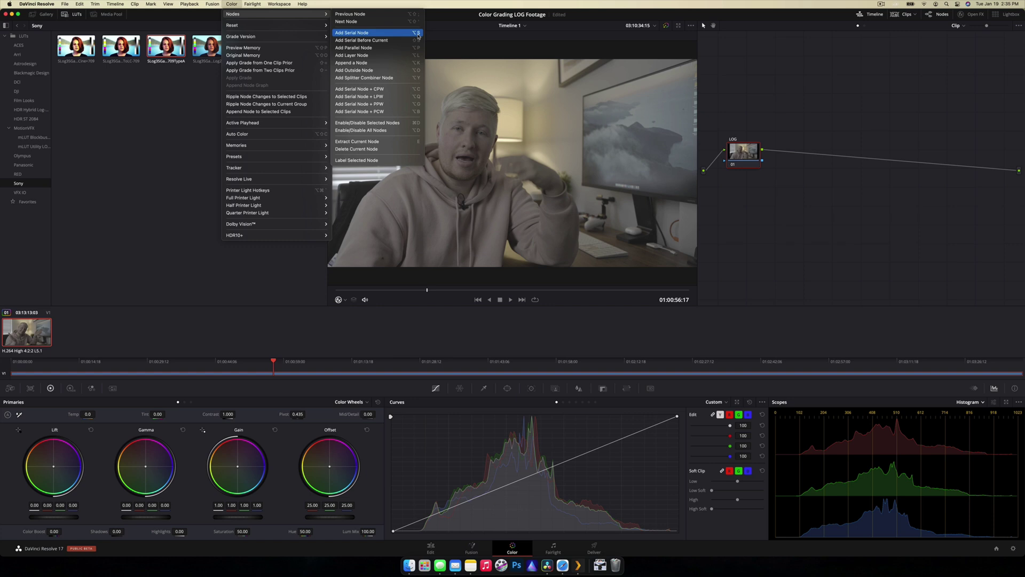
click(418, 35)
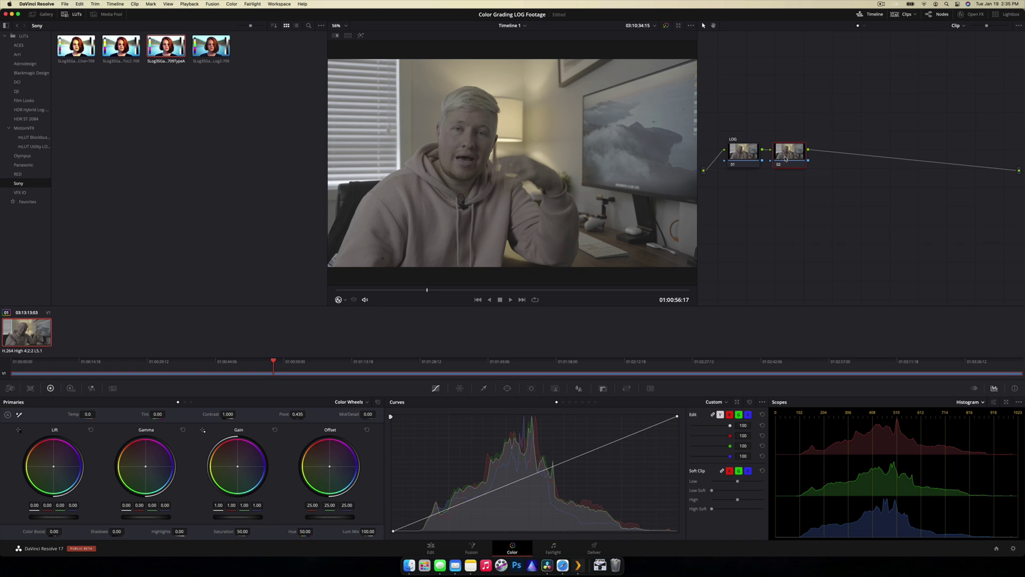
right_click(786, 159)
click(805, 171)
text(R SPACE)
key(Return)
Apply the Color Space Transform effect from Open FX to the COLOR SPACE node.
click(976, 16)
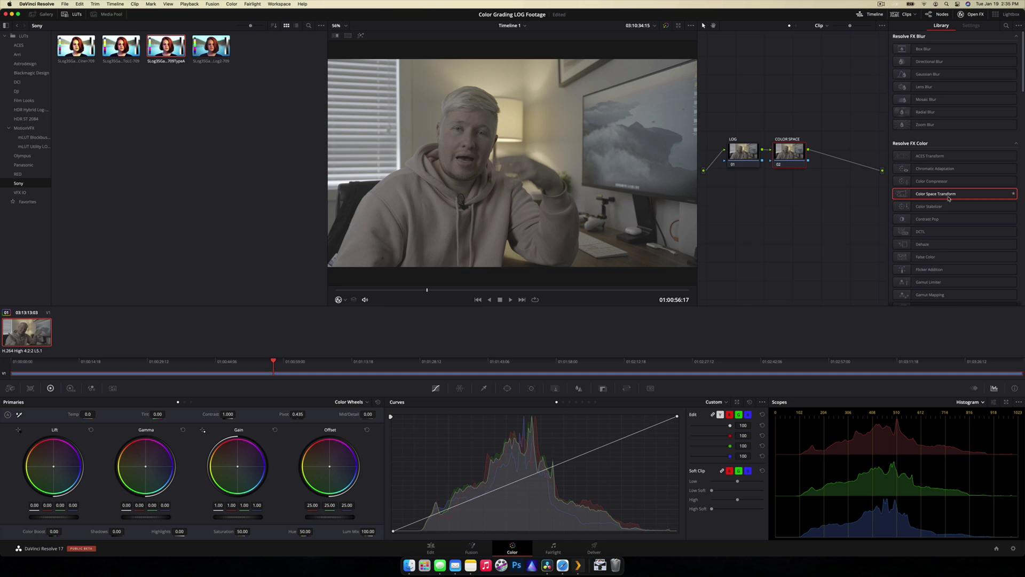
drag(949, 199, 793, 163)
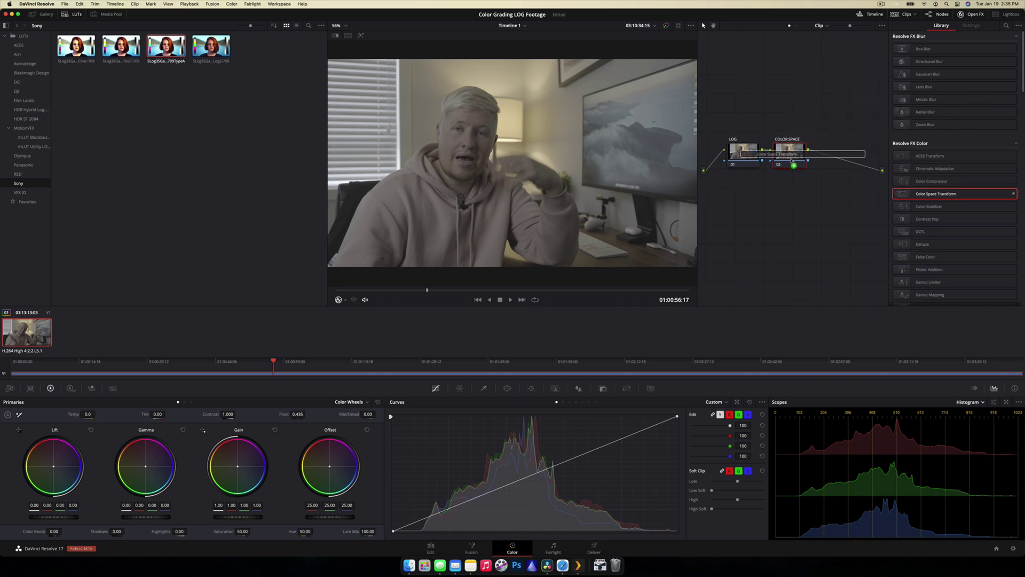
drag(793, 164, 790, 160)
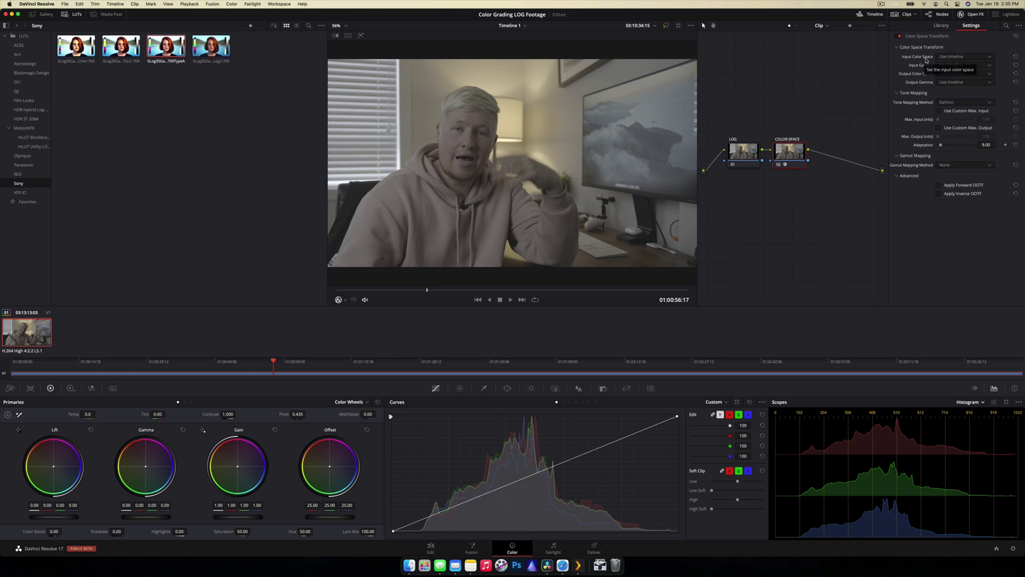
Set the Color Space Transform input to Rec.709 colour space with Sony S-Log2 gamma.
click(961, 57)
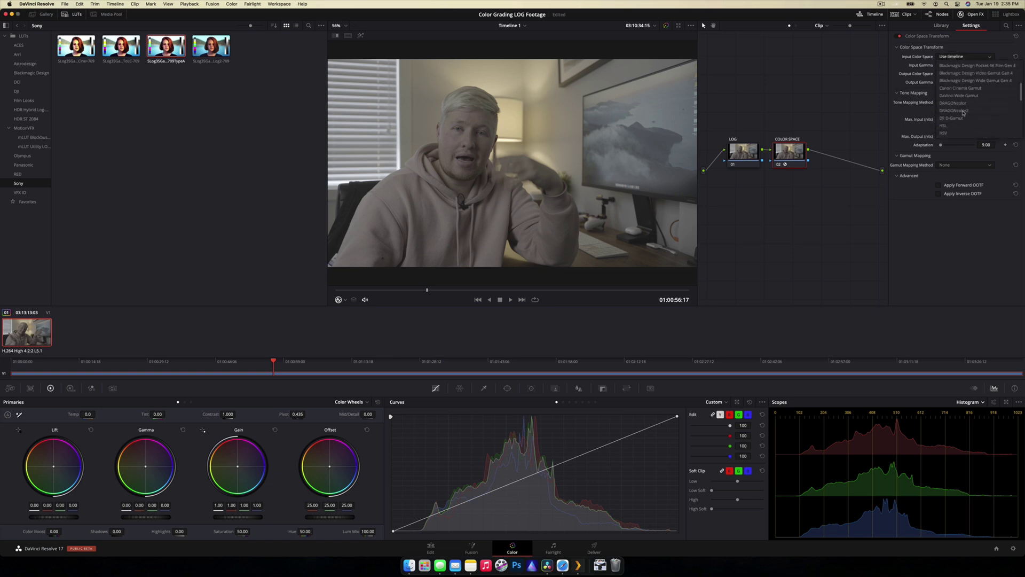
scroll(963, 114, down, 3)
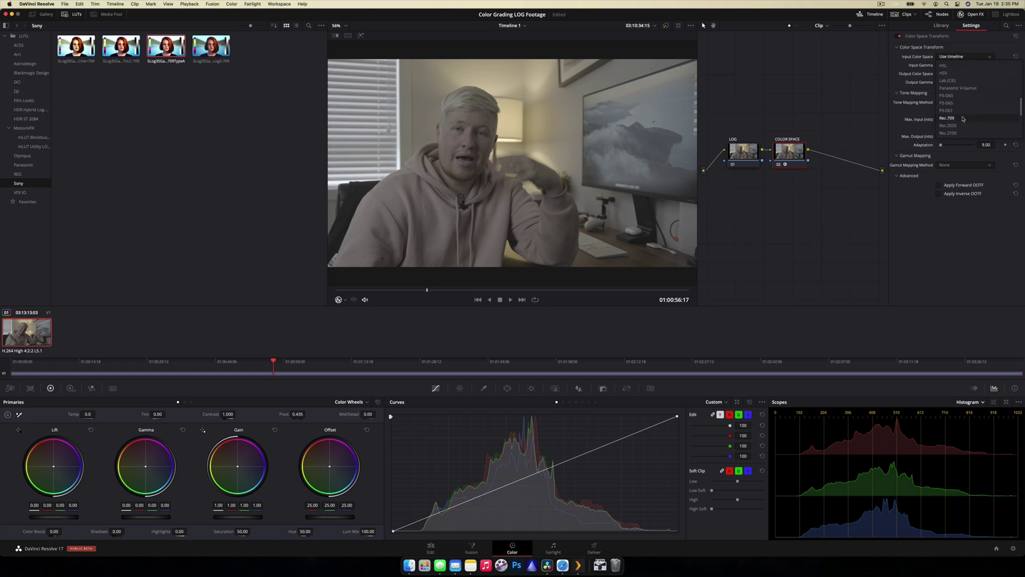
click(963, 118)
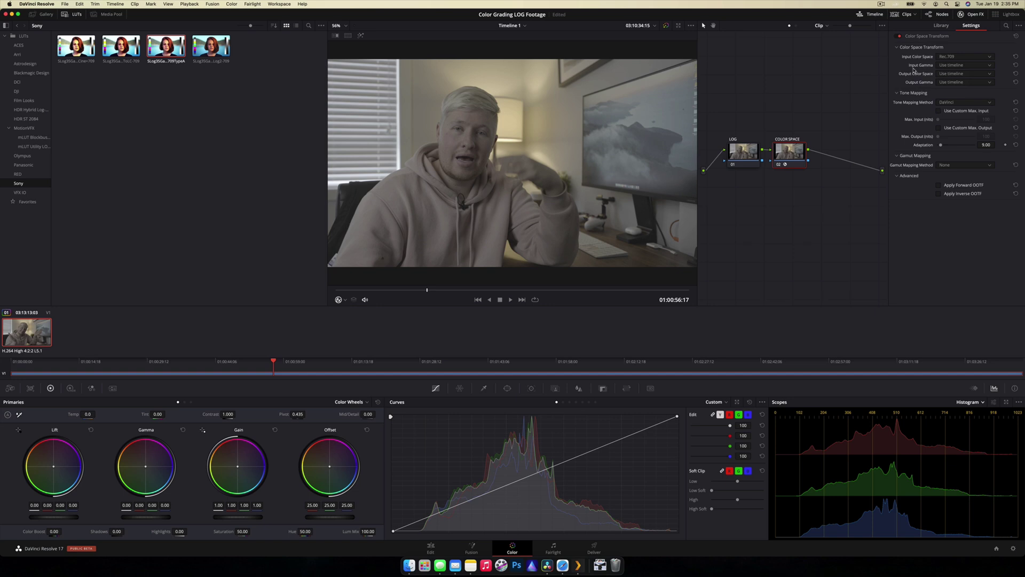
click(975, 66)
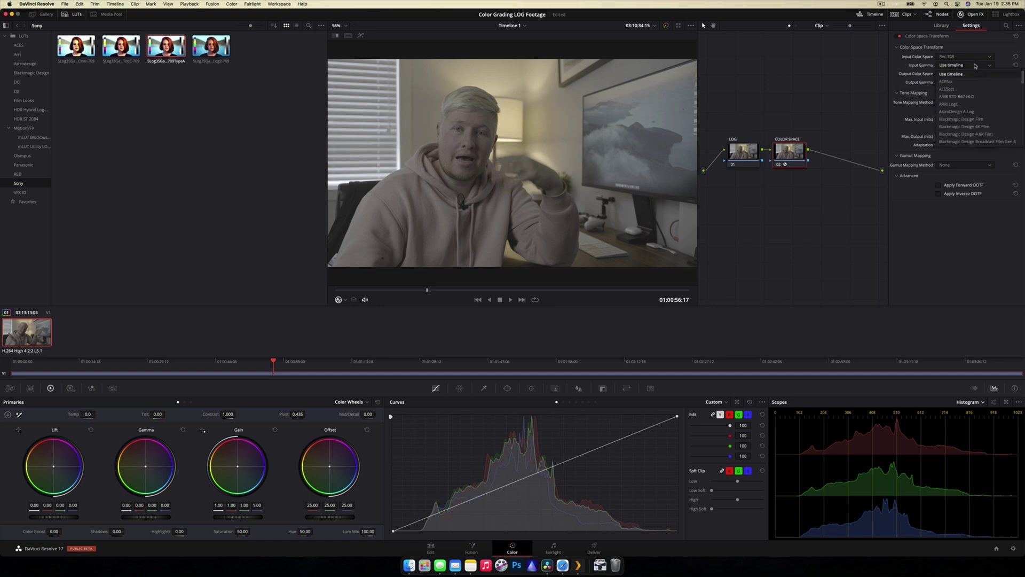
scroll(968, 131, down, 2)
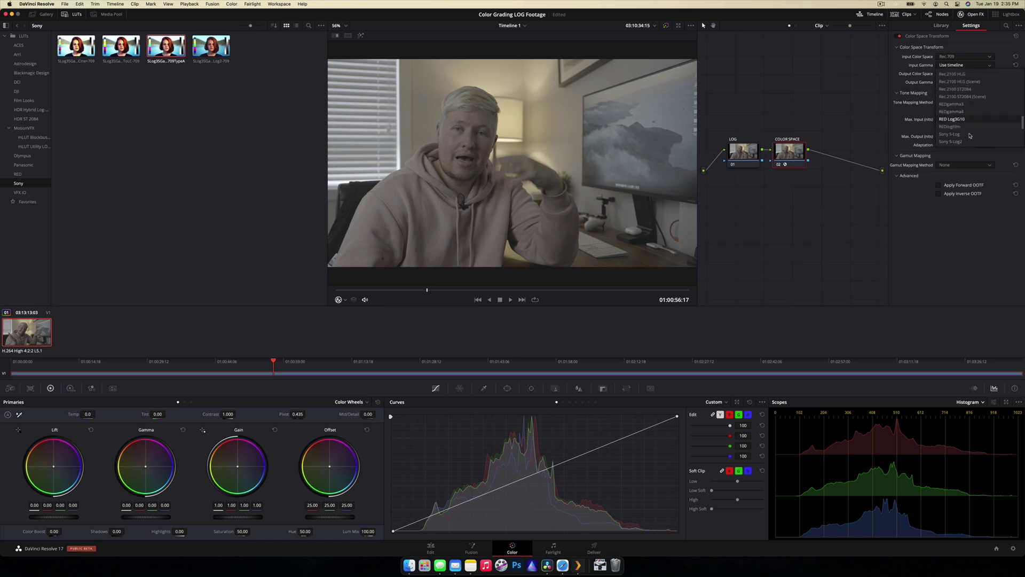
scroll(966, 121, down, 3)
scroll(965, 112, down, 2)
click(964, 104)
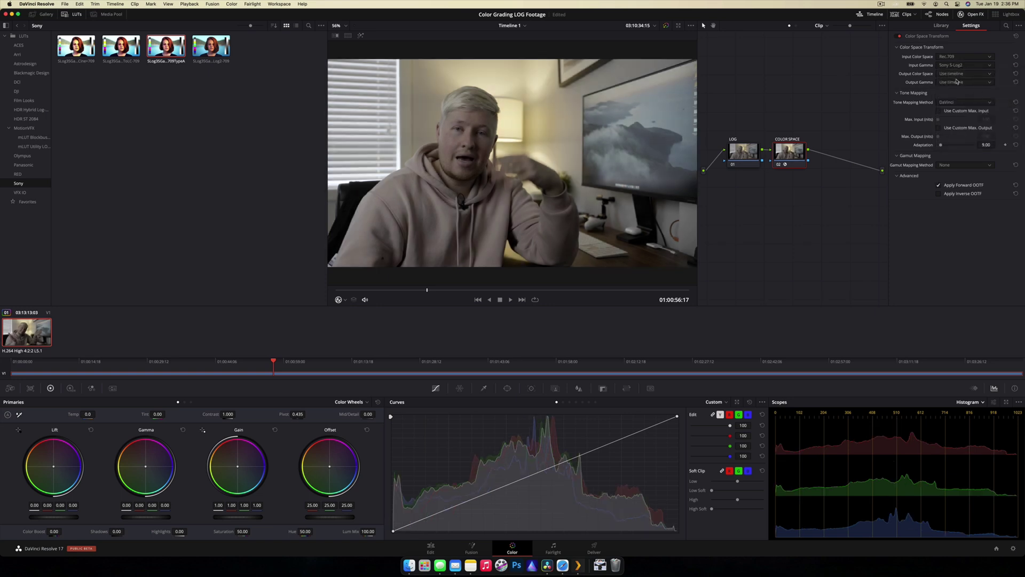
Set the output colour space and output gamma both to Rec.709, then close Open FX.
click(957, 75)
scroll(960, 126, down, 5)
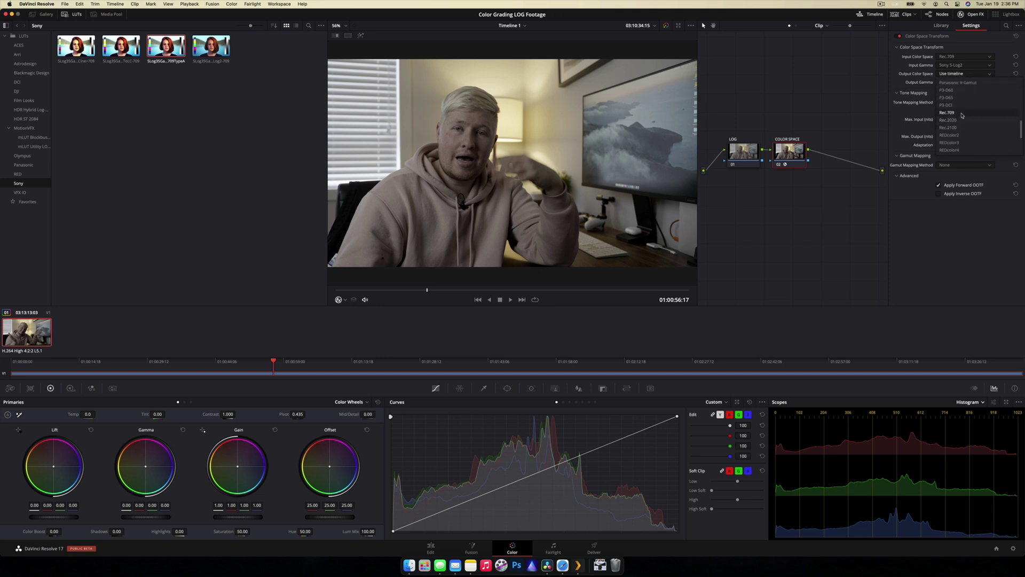
click(950, 122)
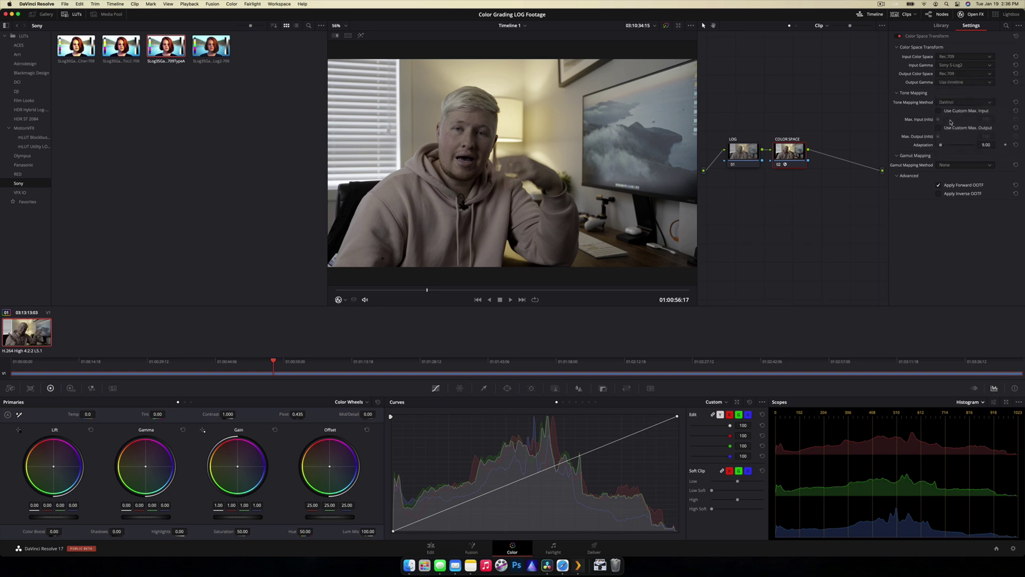
click(943, 82)
scroll(943, 103, down, 3)
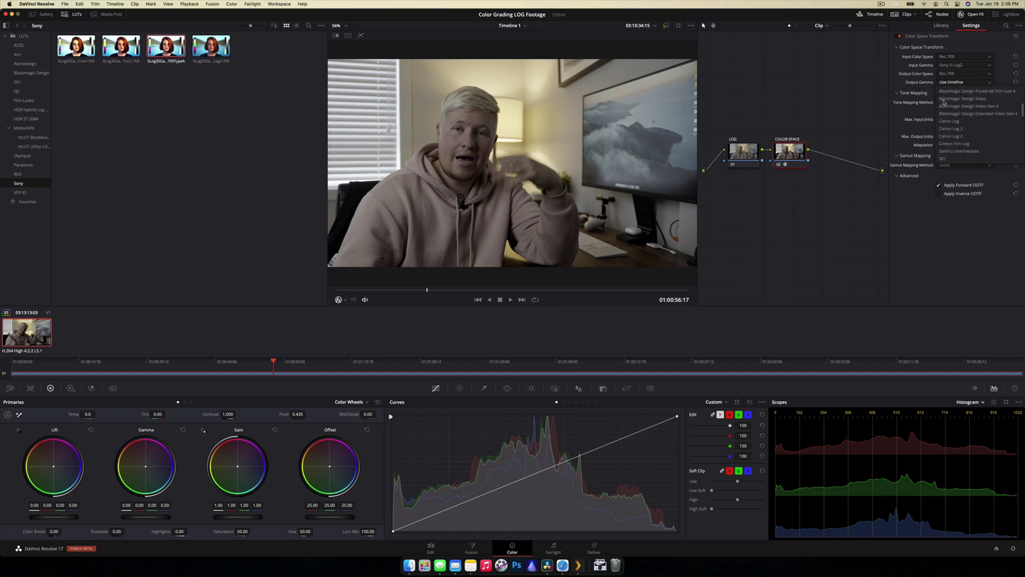
scroll(944, 102, down, 5)
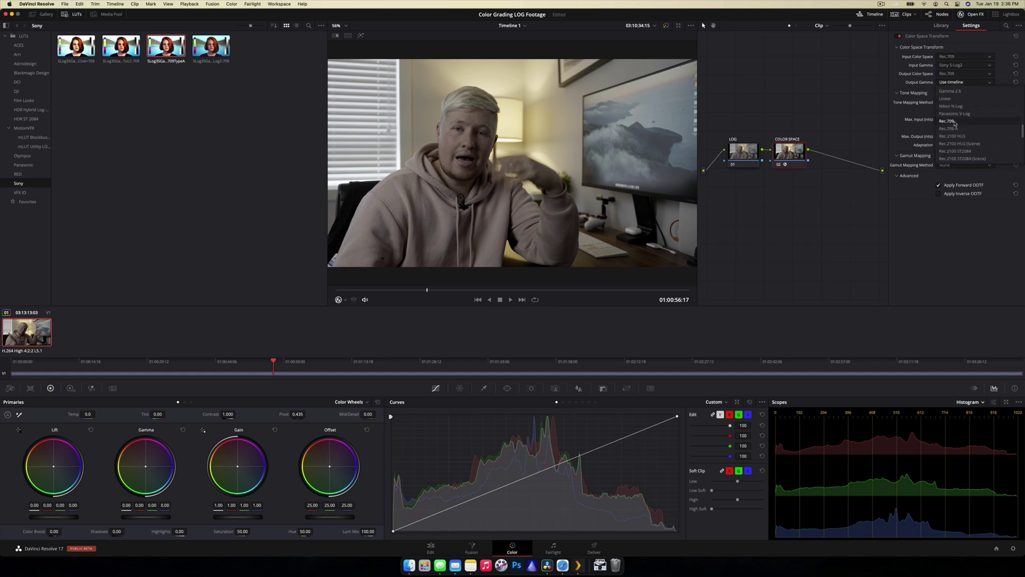
click(946, 114)
click(938, 185)
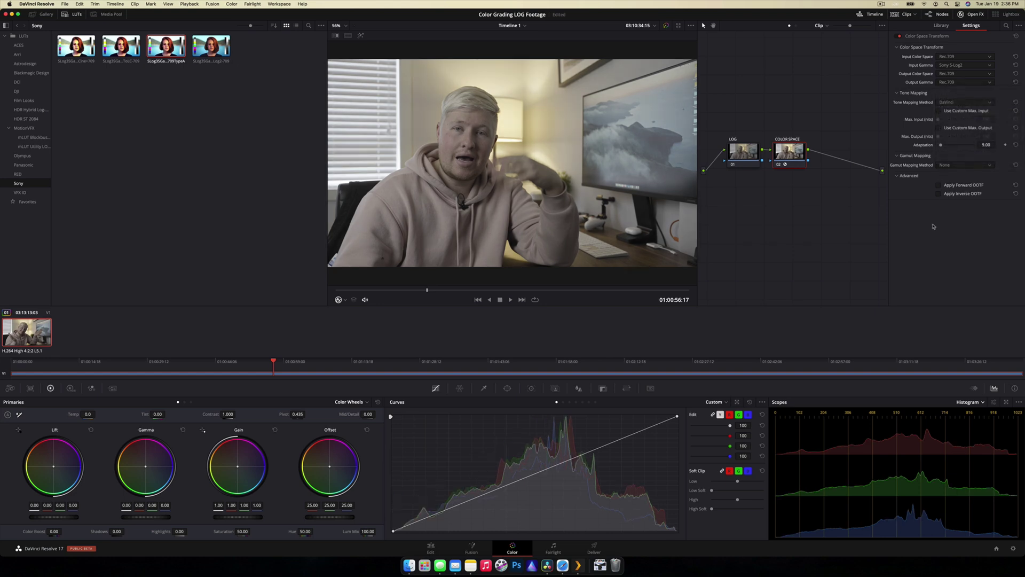
click(972, 15)
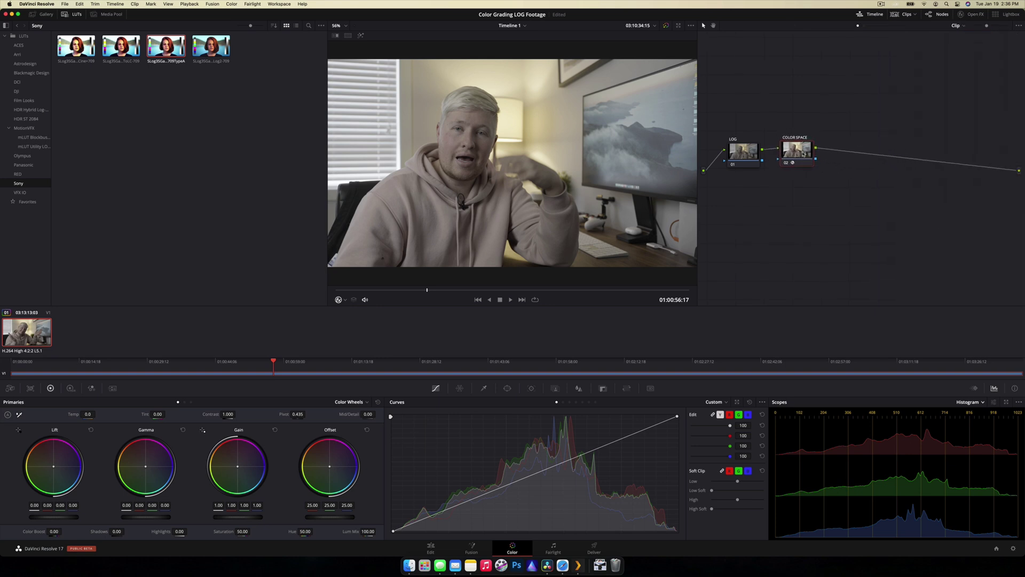
drag(803, 159, 807, 160)
key(ctrl+d)
key(ctrl+d)
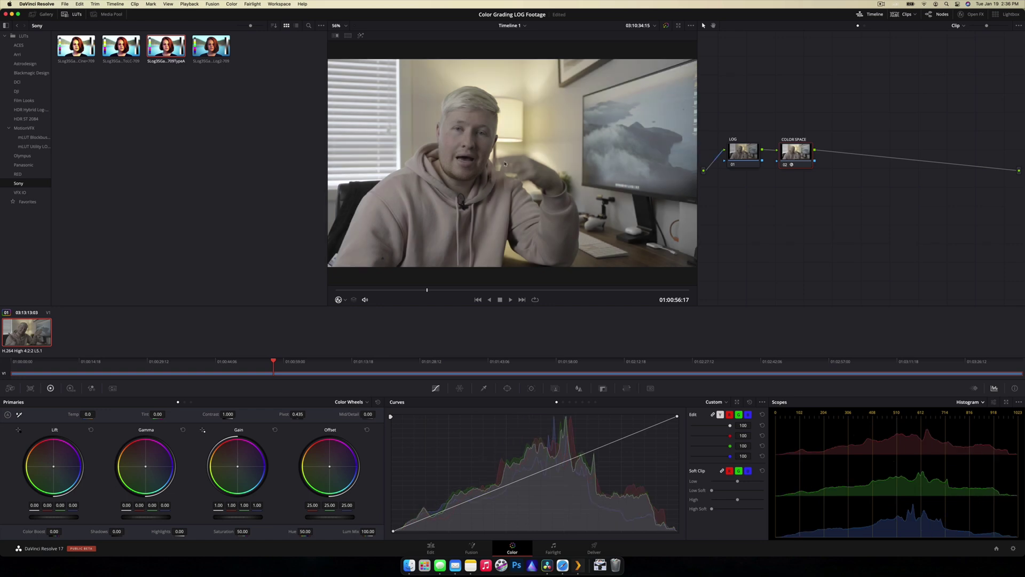
key(ctrl+d)
key(ctrl+d)
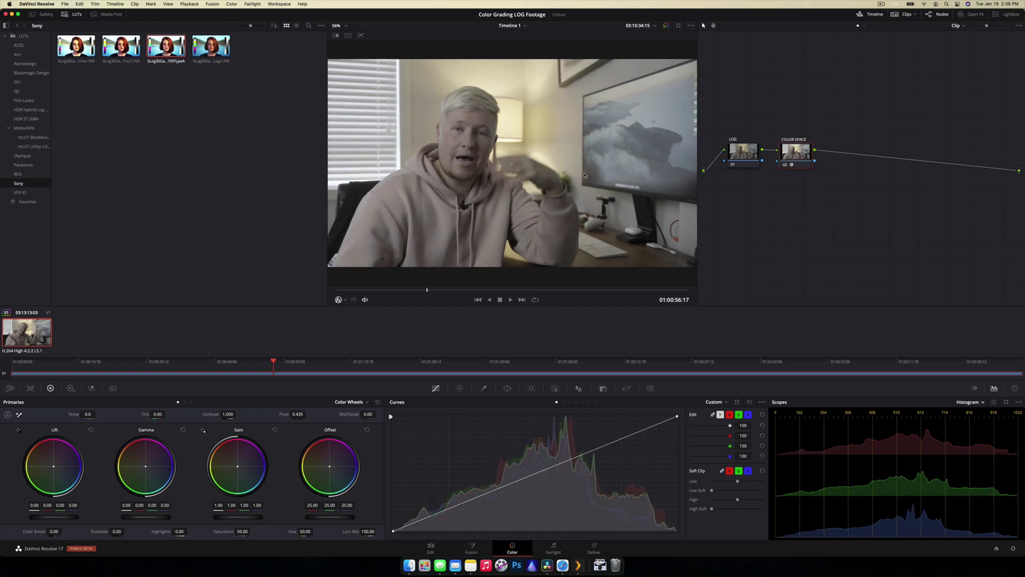
key(ctrl+d)
key(ctrl+d)
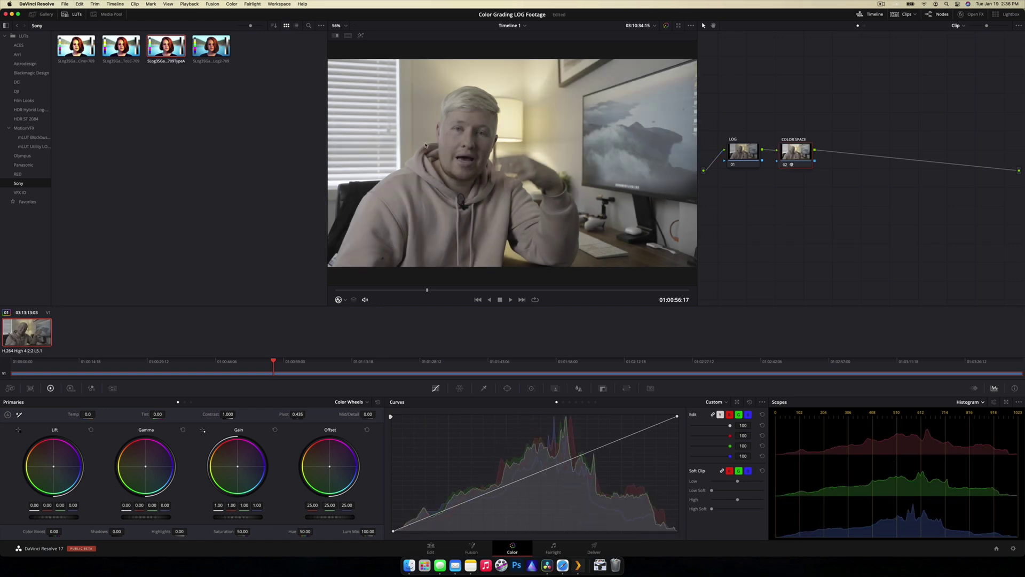
key(ctrl+d)
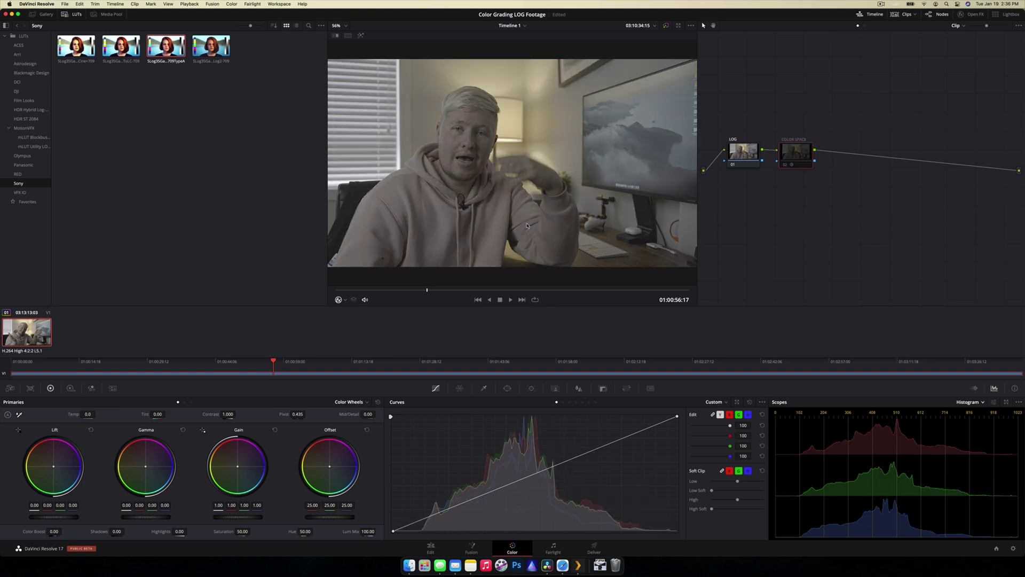
key(ctrl+d)
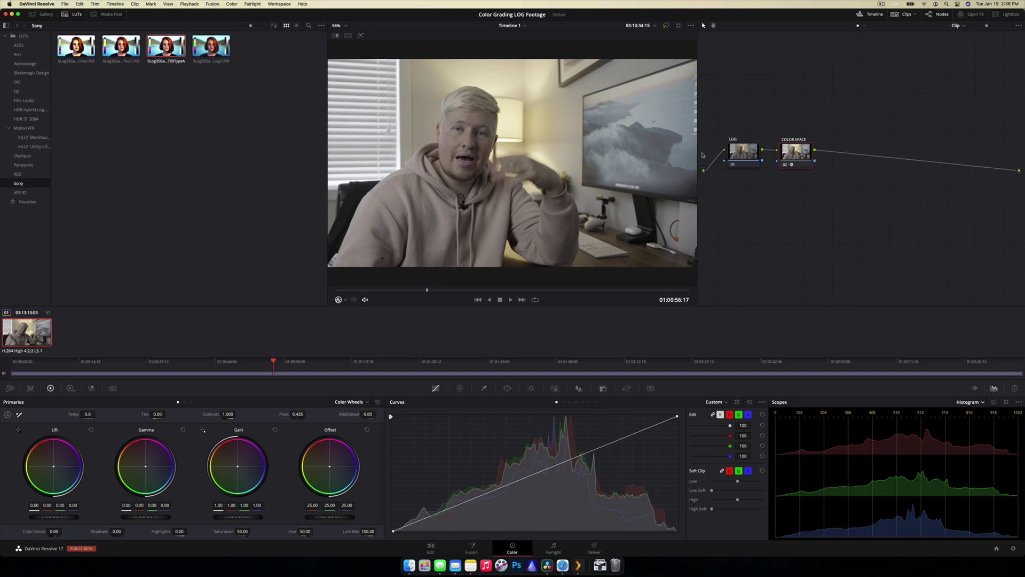
Add a third serial node labelled SATURATION after COLOR SPACE and select it.
key(alt+s)
right_click(843, 158)
mouse_move(861, 191)
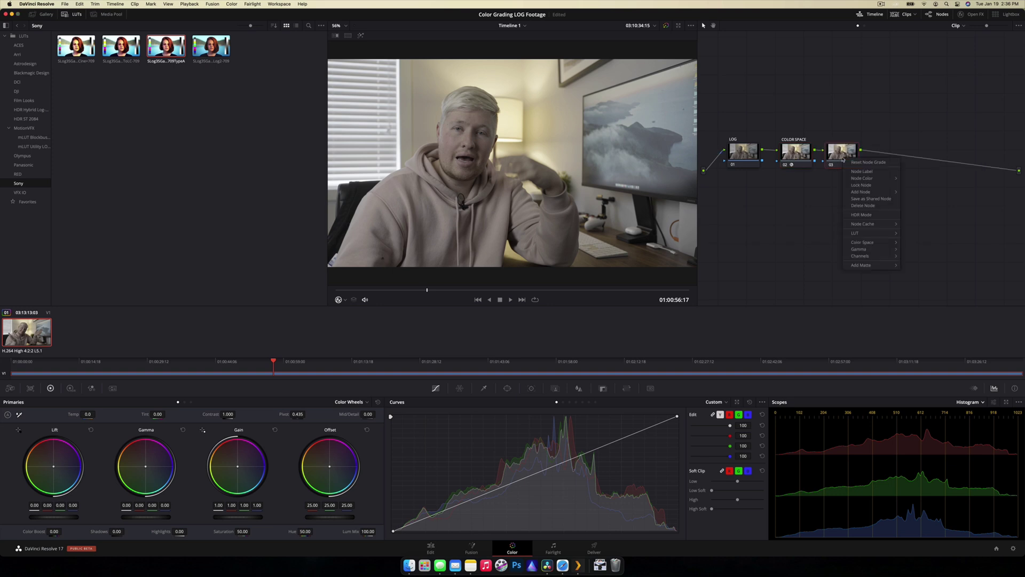
click(870, 174)
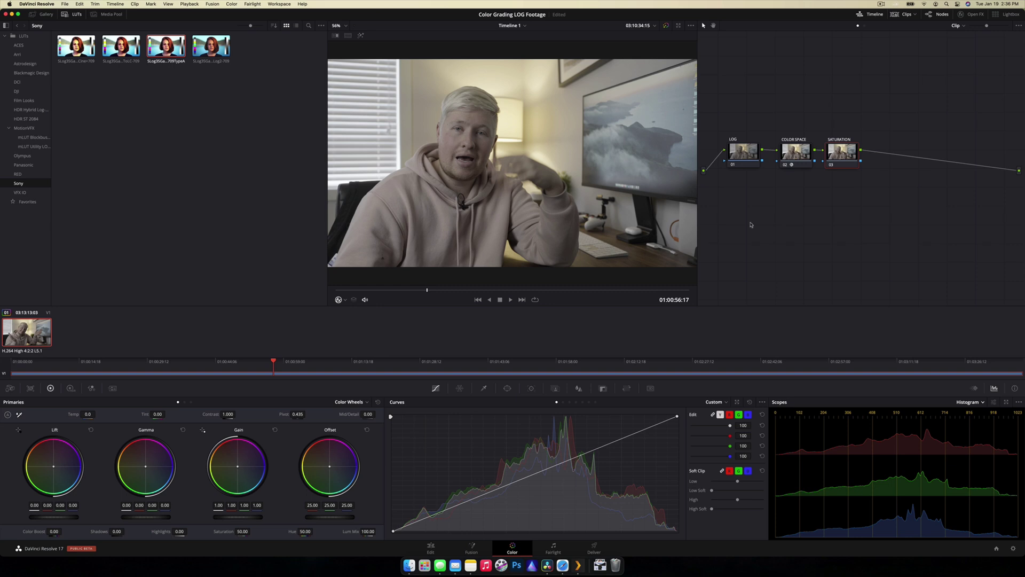
drag(807, 161, 802, 158)
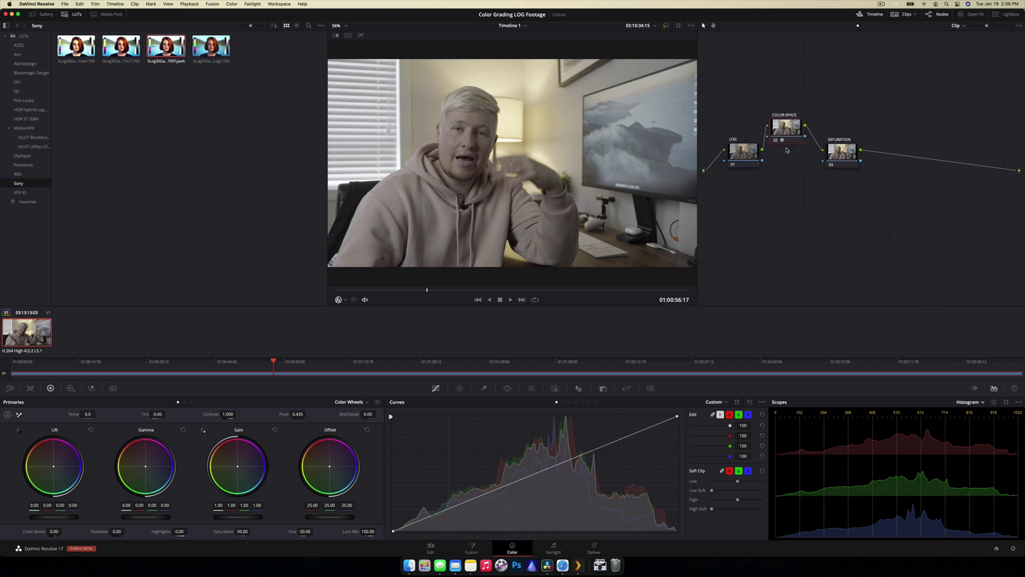
click(841, 152)
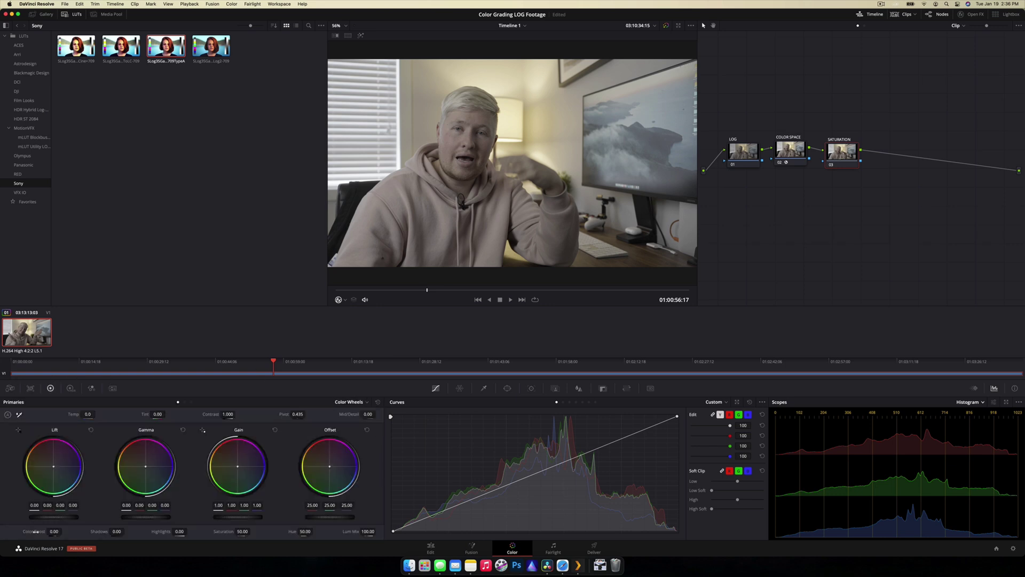
Raise saturation to 88.80 on the SATURATION node and play back the clip.
drag(241, 531, 252, 531)
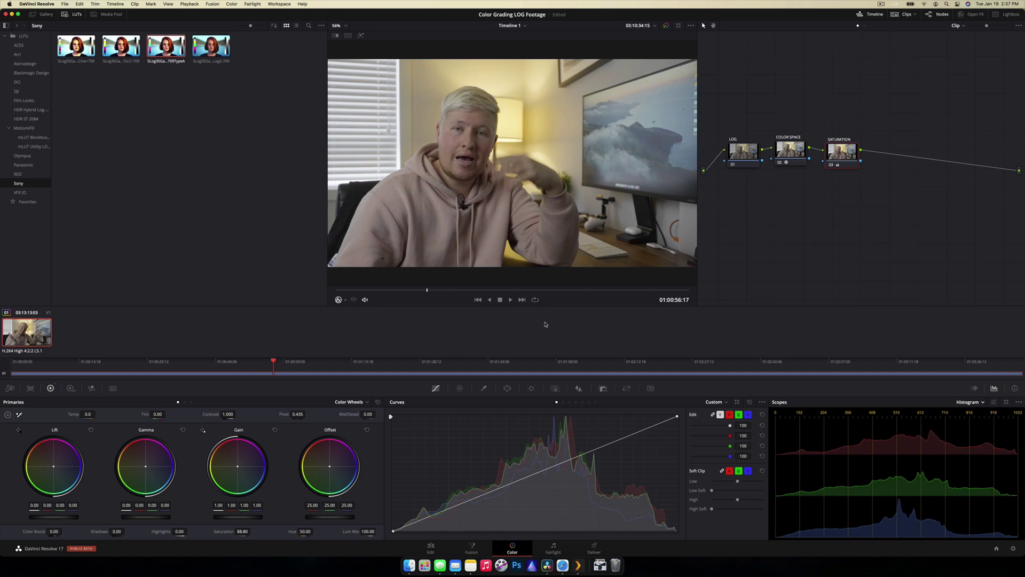
click(446, 290)
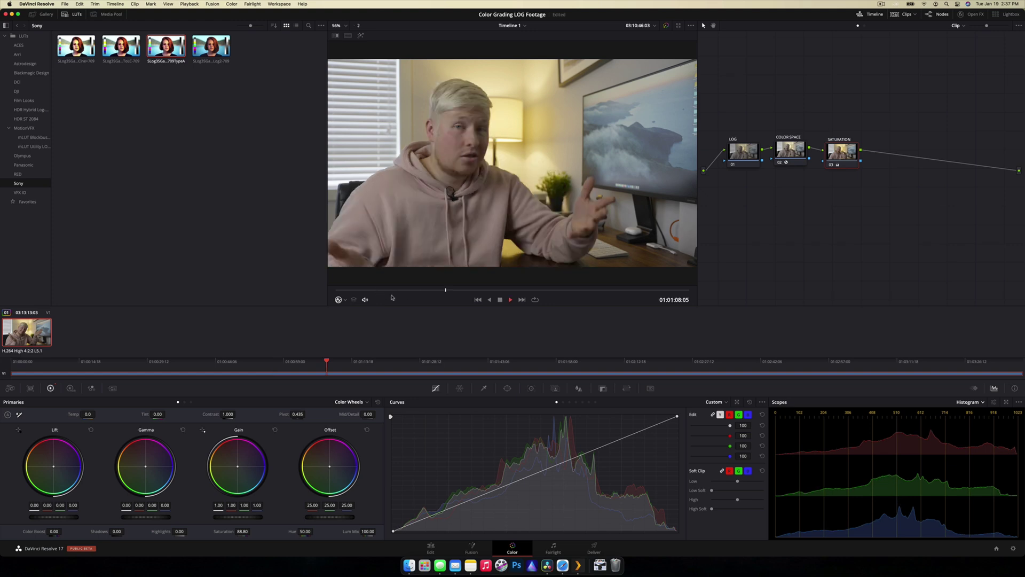
key(space)
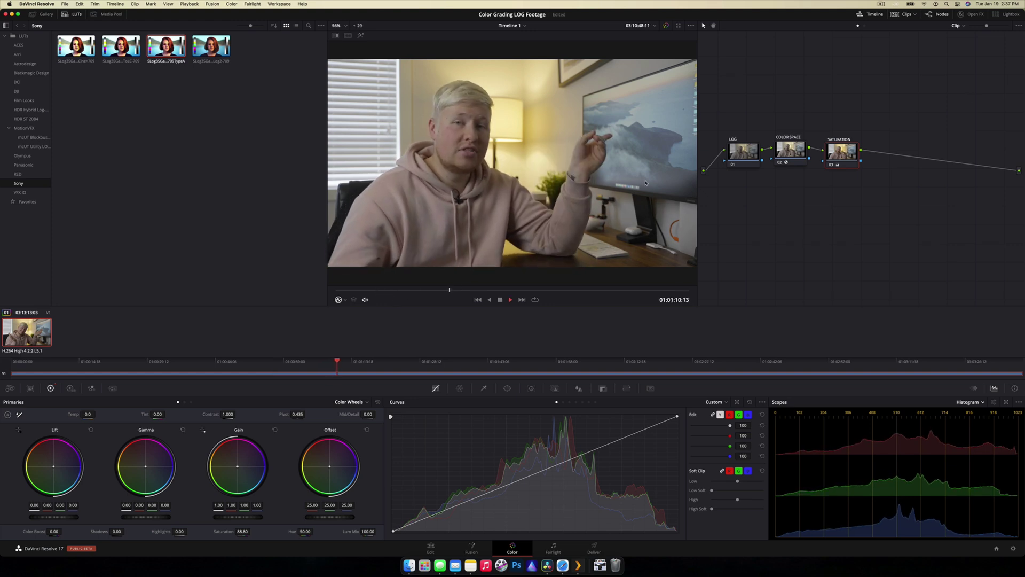
key(space)
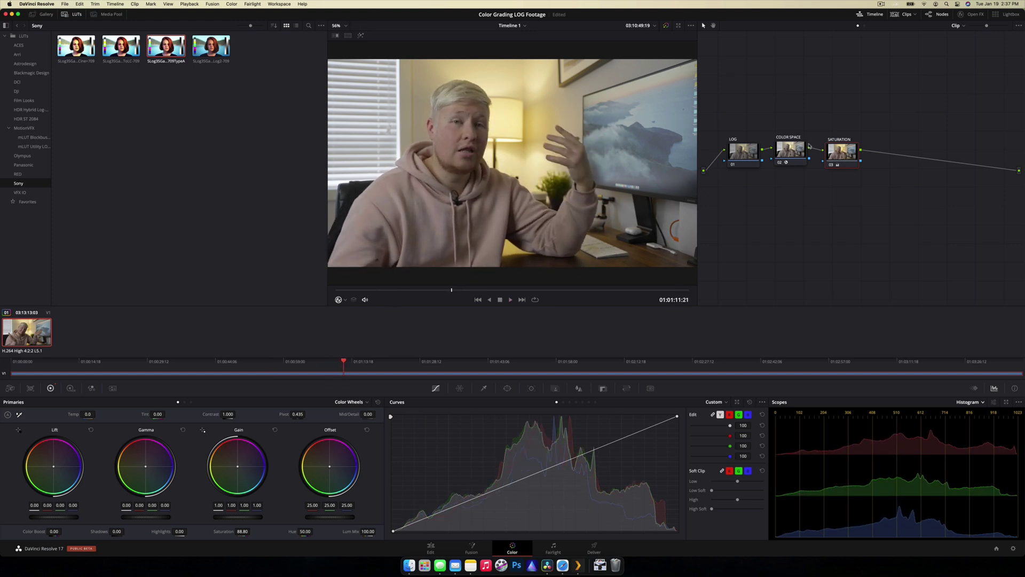
Bypass the COLOR SPACE and SATURATION nodes to compare, then re-enable both.
click(806, 148)
key(ctrl+d)
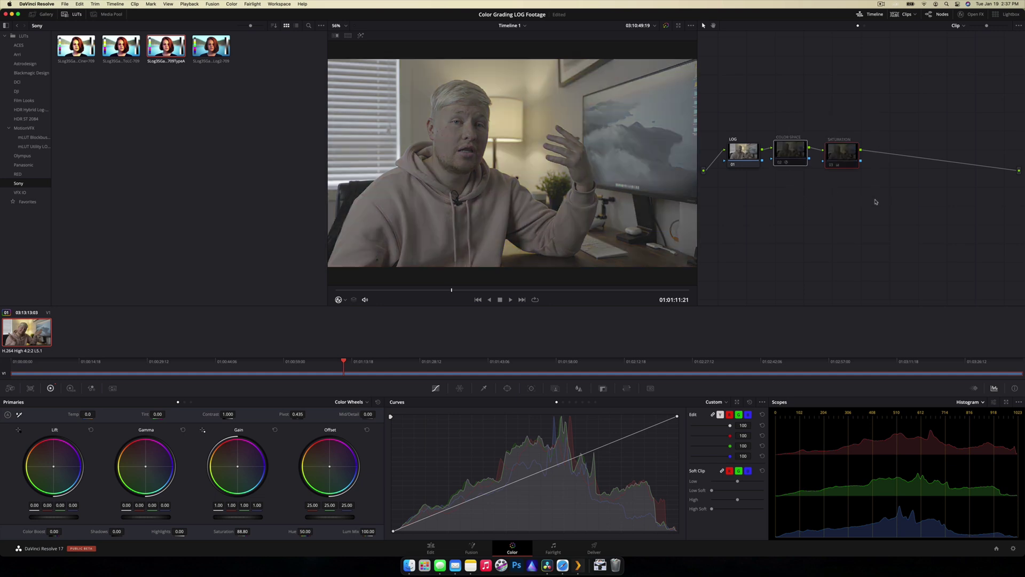
key(ctrl+d)
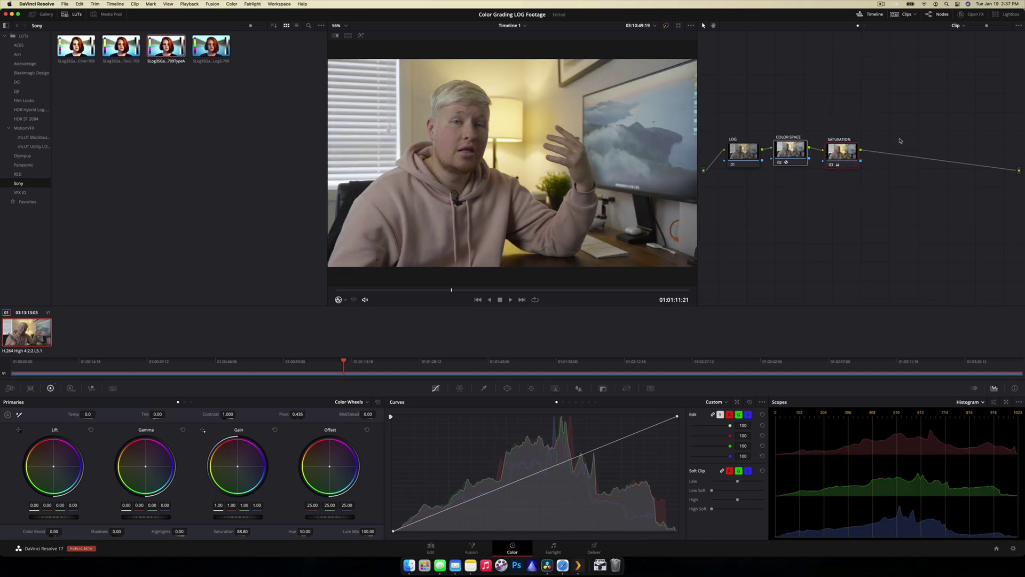
key(ctrl+d)
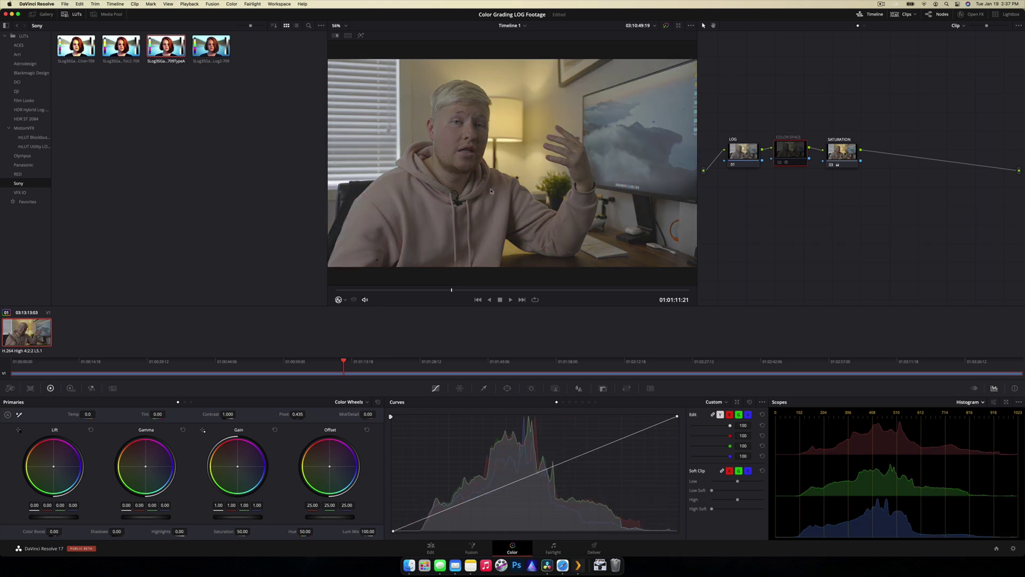
key(ctrl+d)
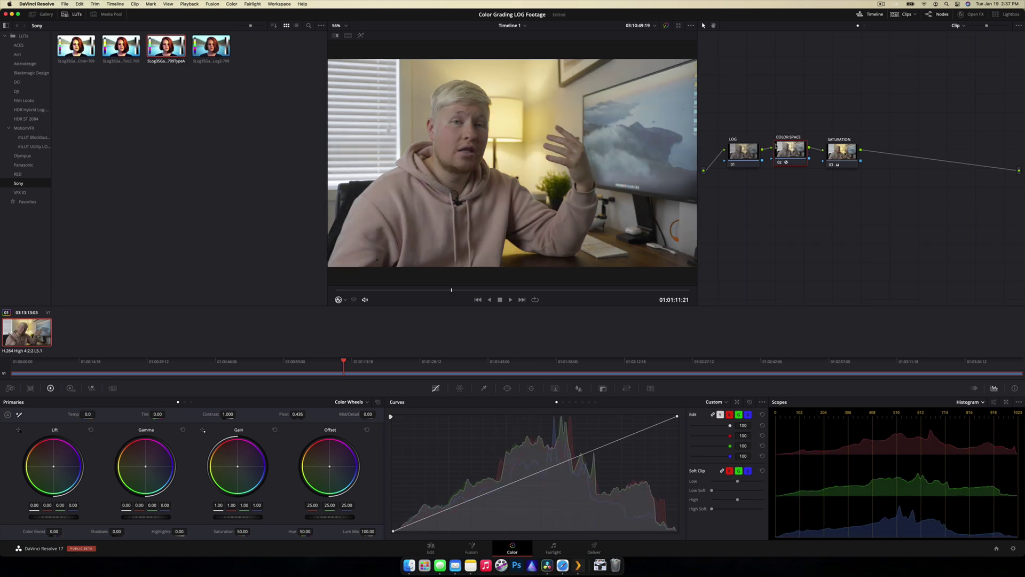
drag(790, 151, 793, 153)
shift+click(842, 152)
key(ctrl+d)
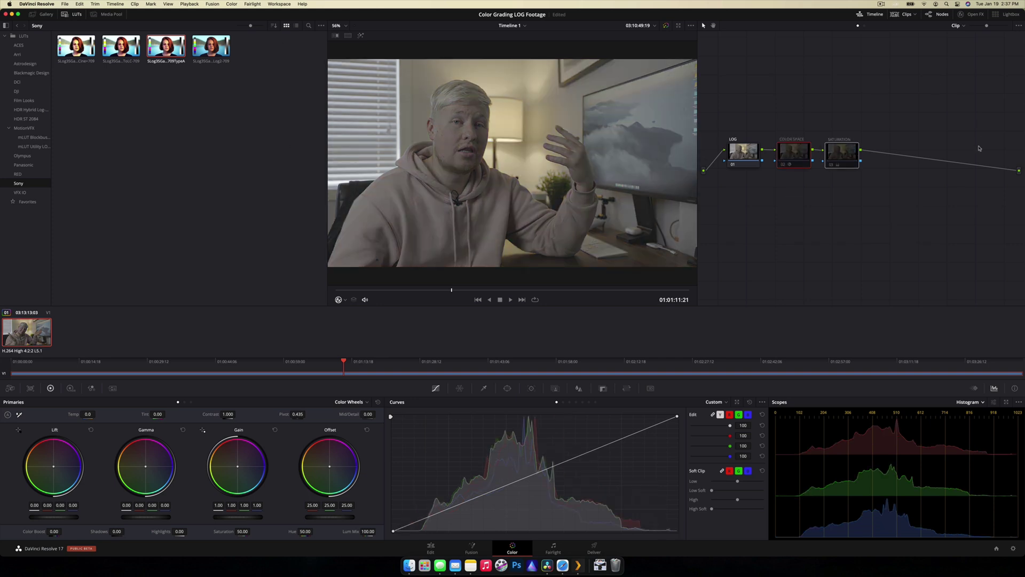
key(ctrl+d)
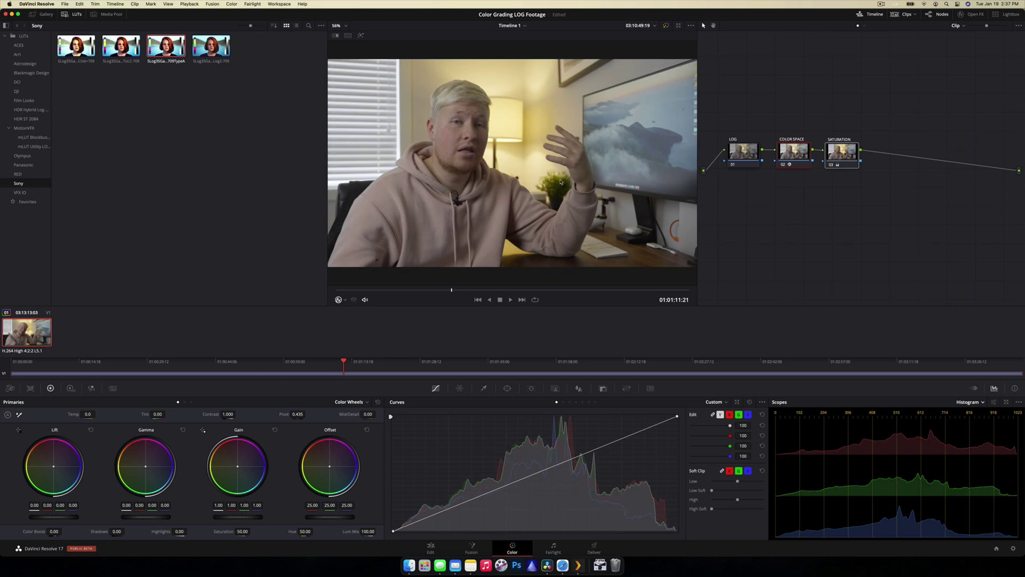
Add a GRADE node after SATURATION carrying the mLUT Blockbuster 2 Alice In Wonderland LUT.
click(842, 152)
scroll(834, 123, down, 3)
scroll(835, 122, up, 2)
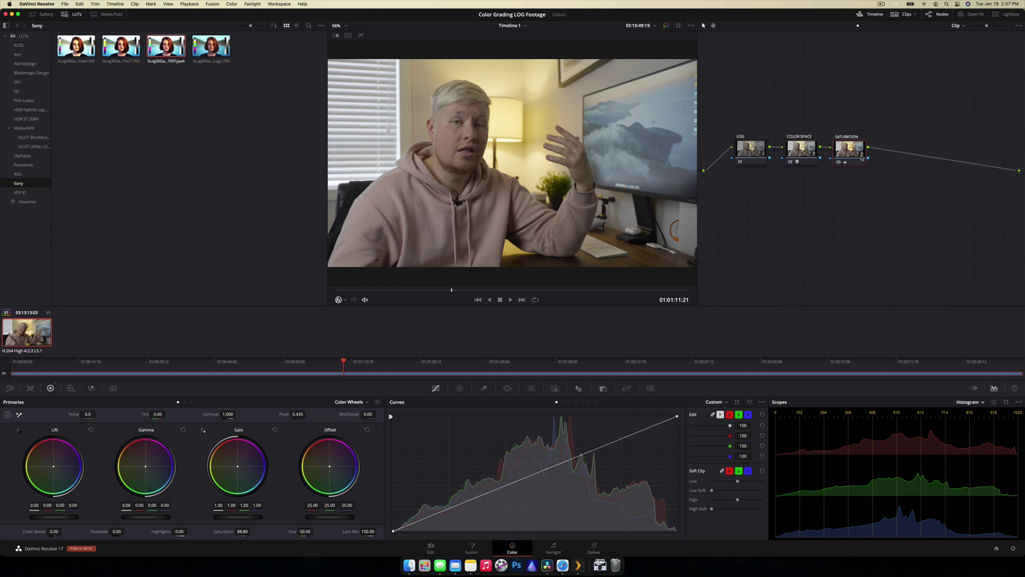
key(alt+s)
right_click(898, 150)
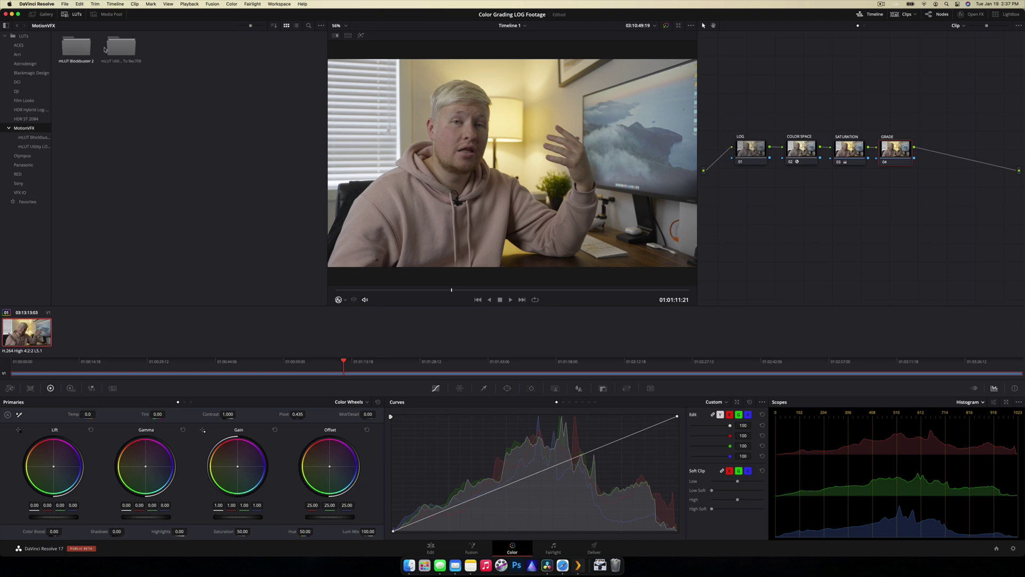
double_click(76, 50)
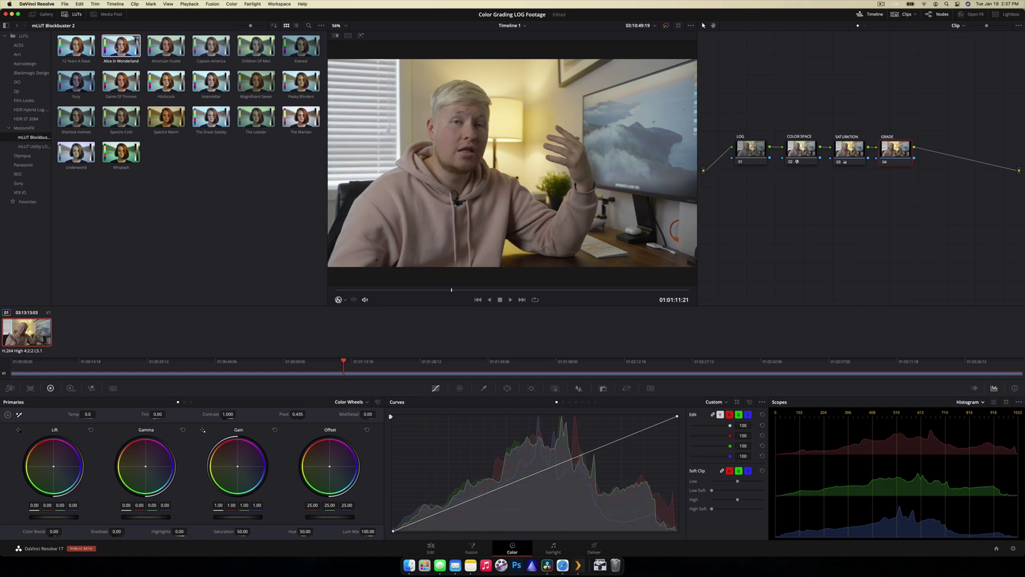
drag(121, 46, 896, 150)
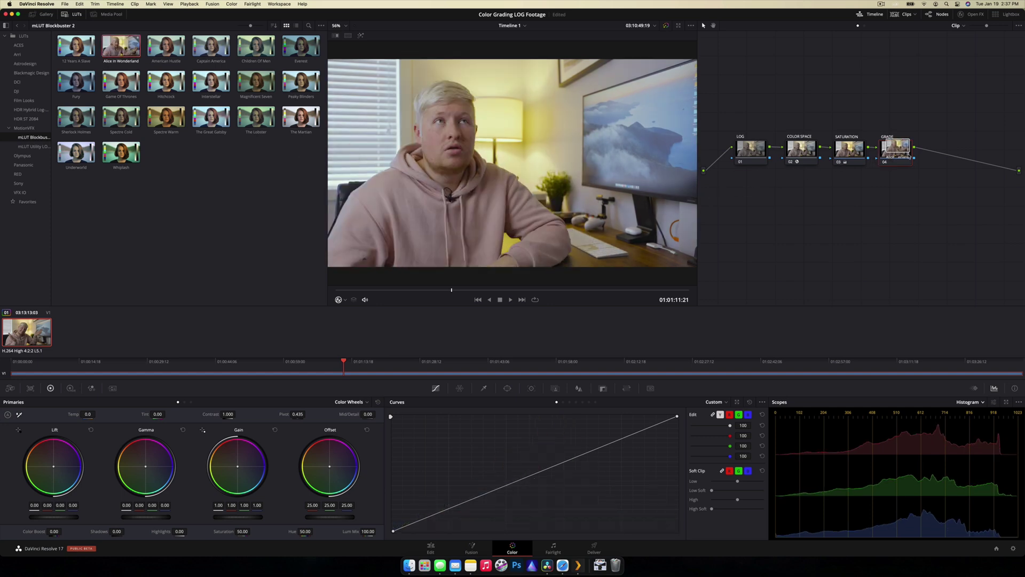
In the Key palette, preview the GRADE node's Key Output Gain at 0.5, then reset it to 1.000.
click(556, 388)
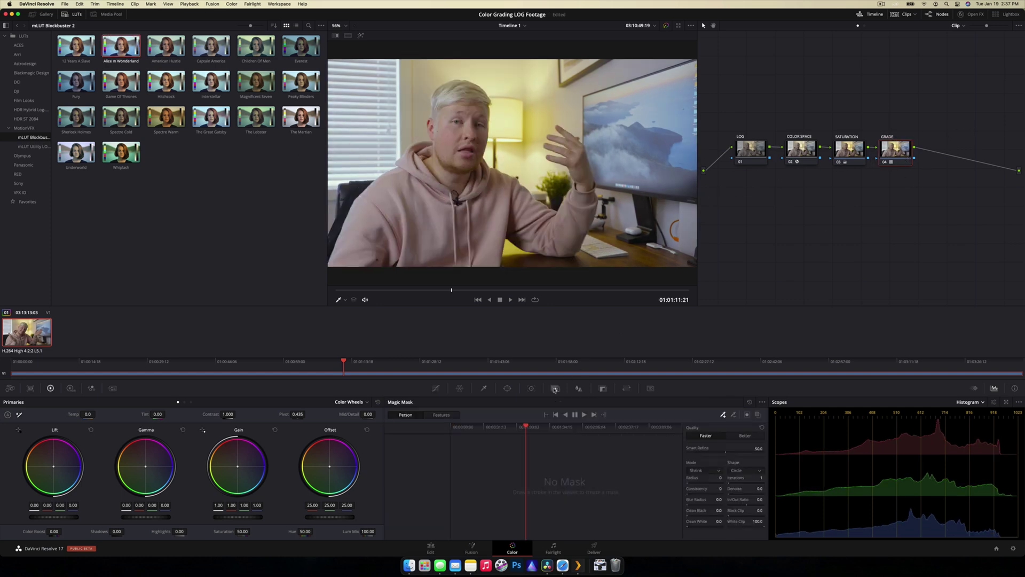
click(607, 389)
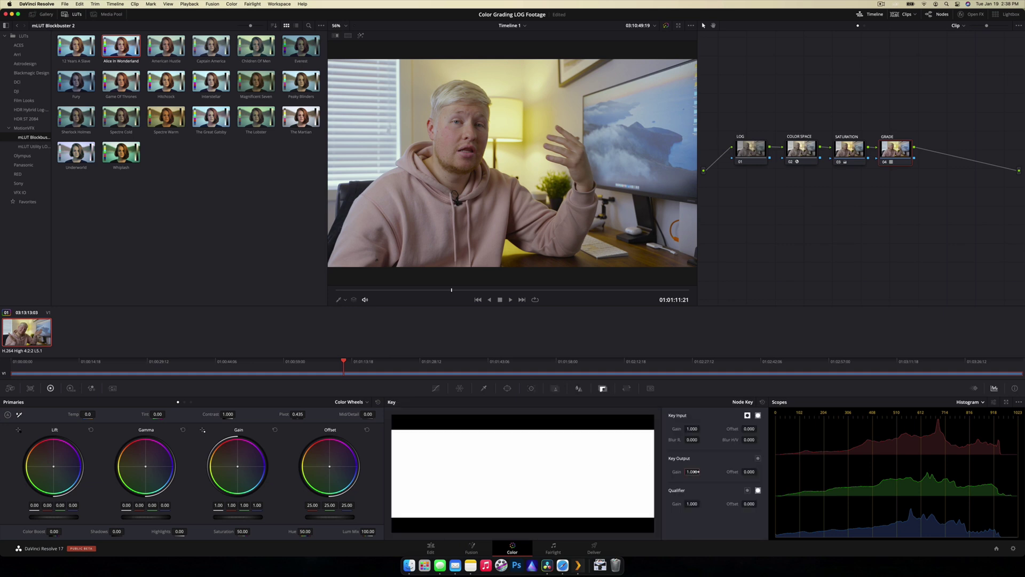
drag(695, 471, 696, 471)
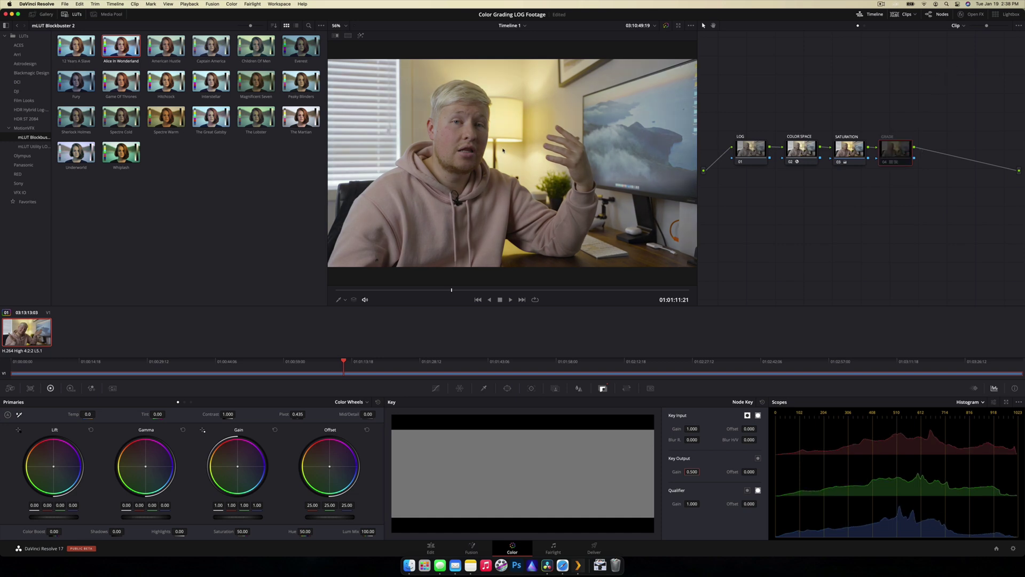
double_click(692, 471)
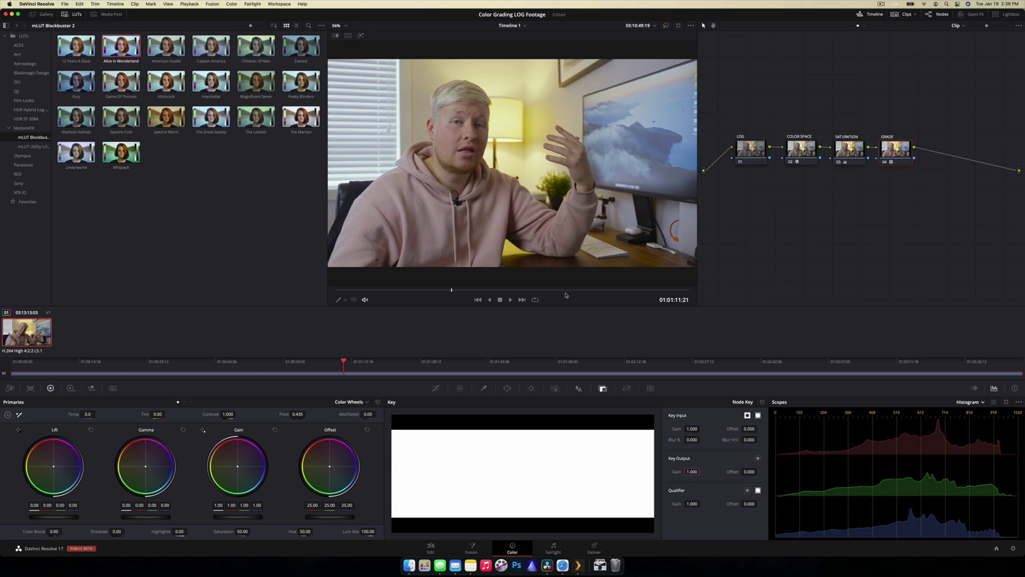